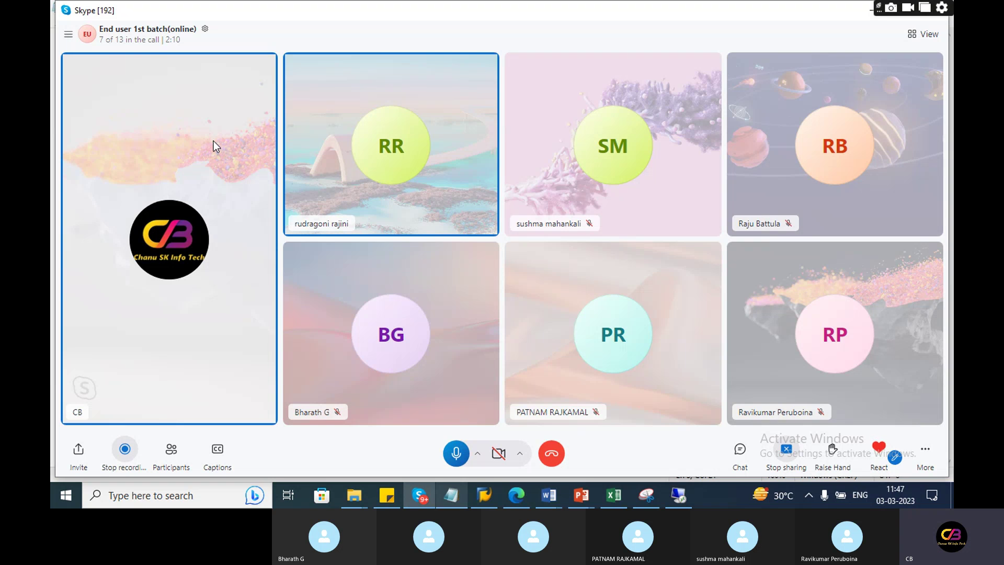
# Switch to the GL T codes-Imp note in Notepad and add the debit line "Salary A/c Dr" under the Outstanding Salary heading.
pyautogui.click(457, 493)
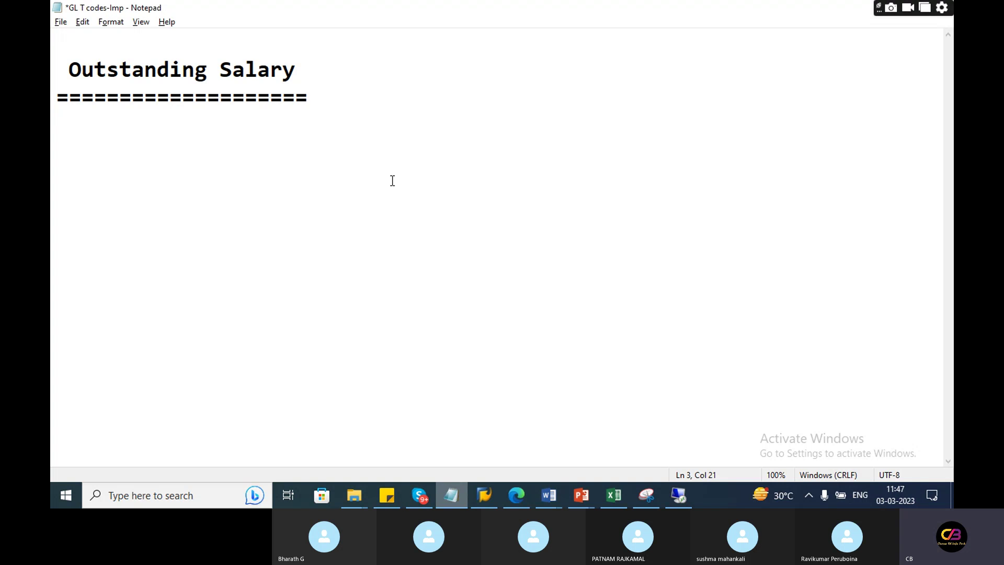
pyautogui.press('Return')
pyautogui.press('Return')
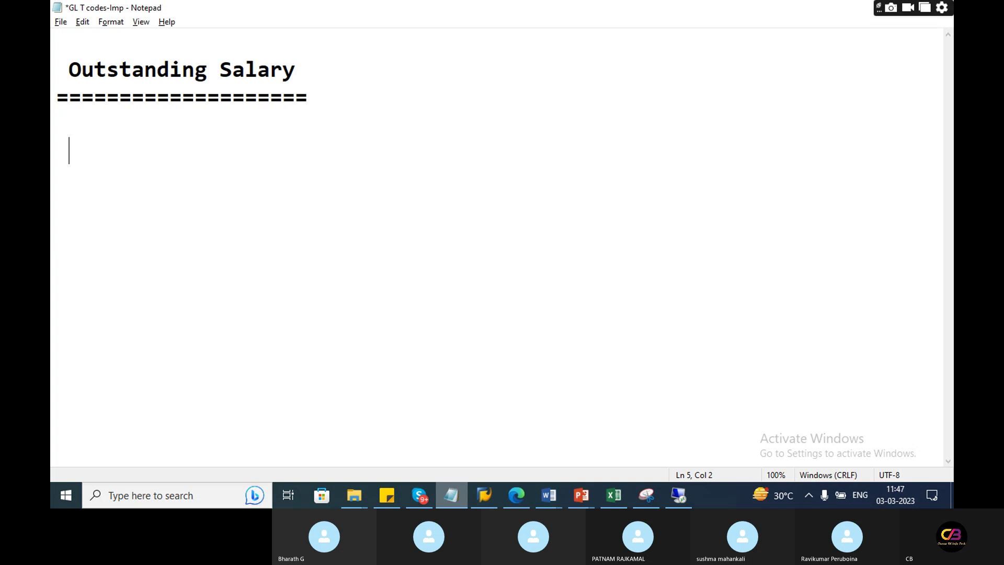
pyautogui.write('Salary A')
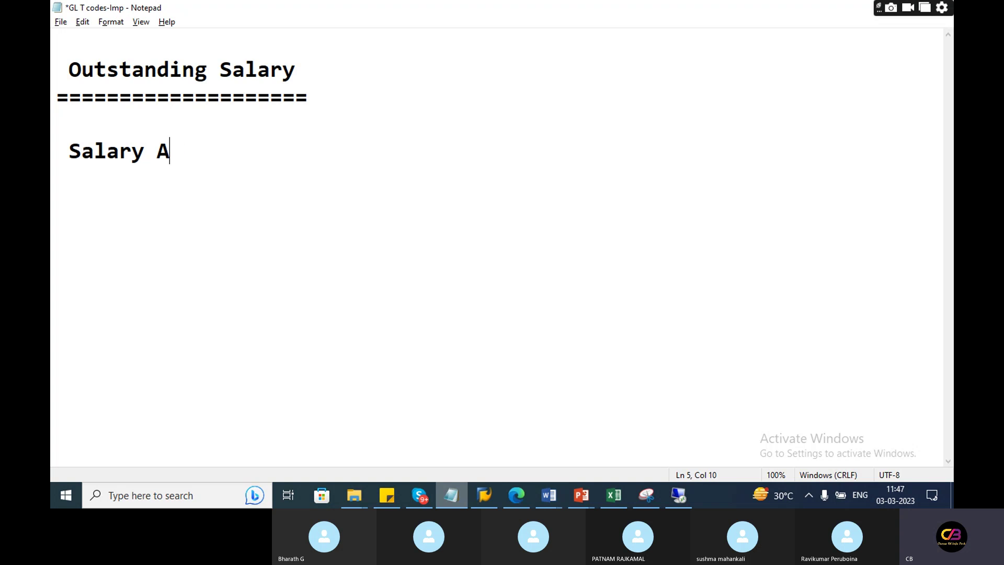
pyautogui.write('/c Dr')
pyautogui.press('Return')
# Add the indented credit line "to Outstading Salary A.c Cr" below the salary debit line, followed by a blank line.
pyautogui.write('to ')
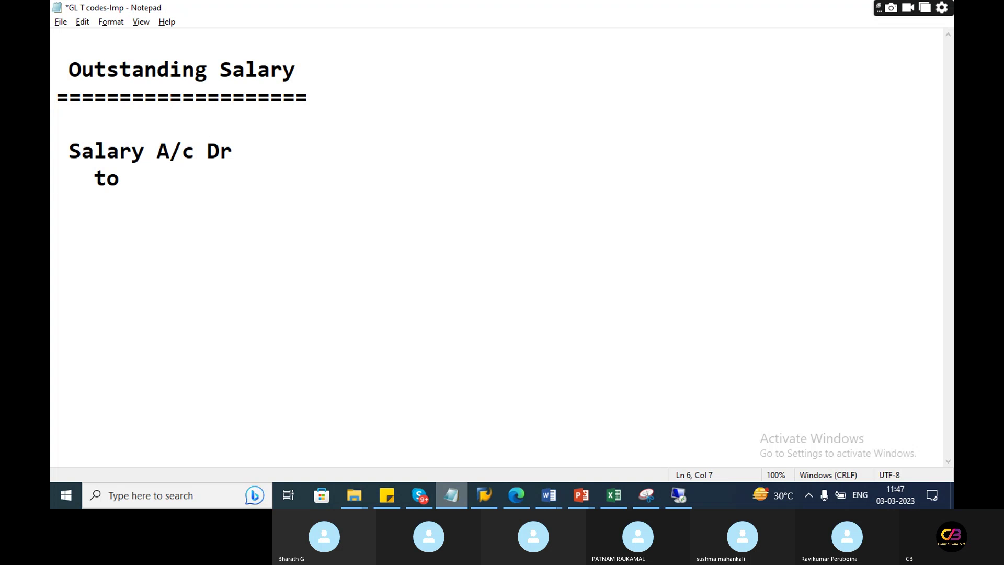
pyautogui.write('Outsn')
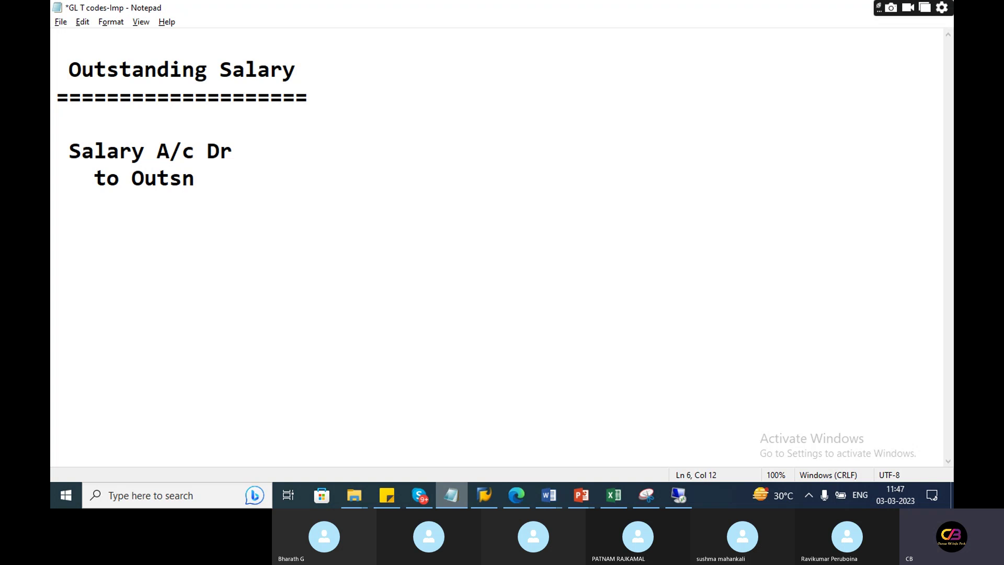
pyautogui.press('BackSpace')
pyautogui.write('tading Salary')
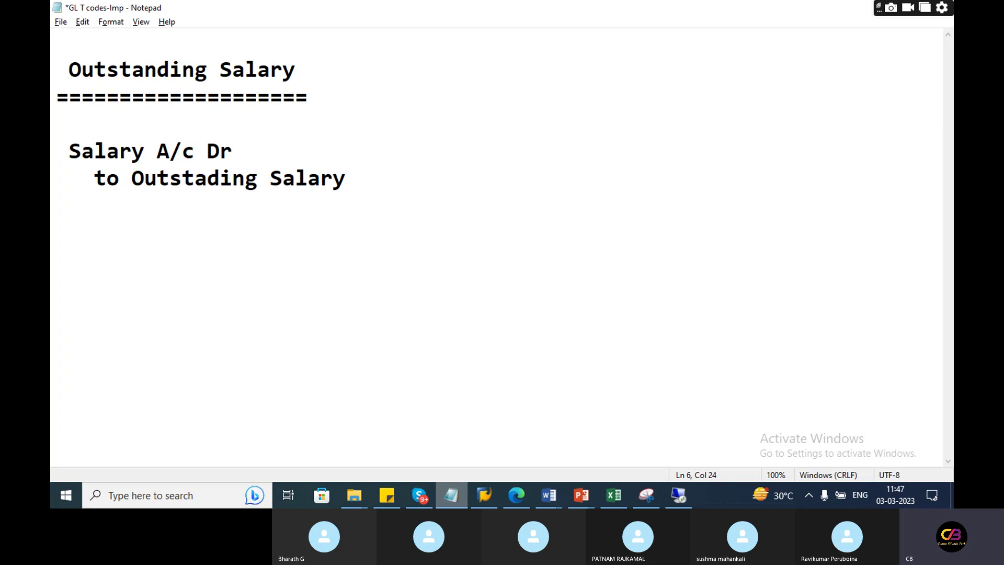
pyautogui.write(' A.c Cr')
pyautogui.press('Return')
pyautogui.press('Return')
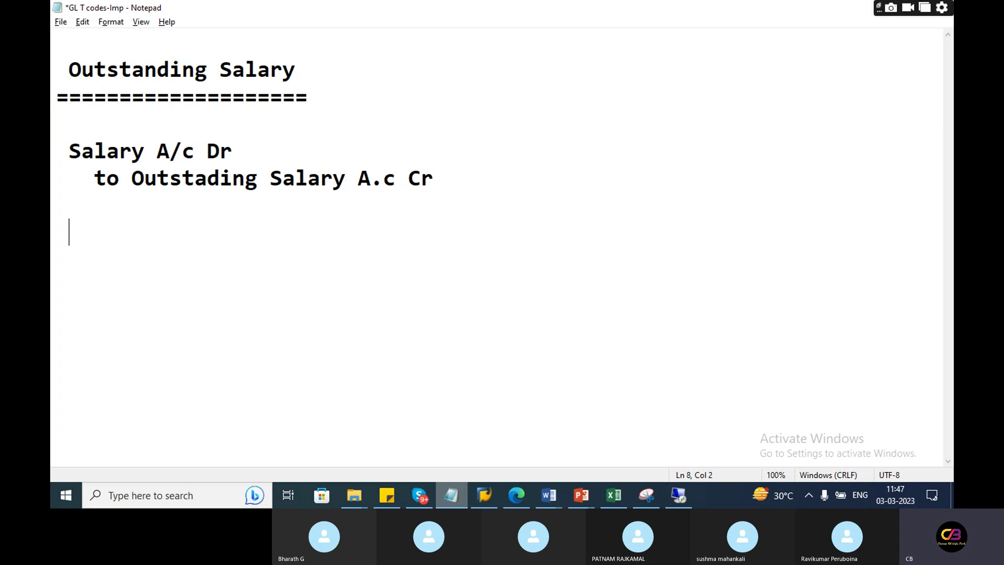
# Add the heading "Salary paid through bank" and underline it with a row of equals signs.
pyautogui.write('Salary padi')
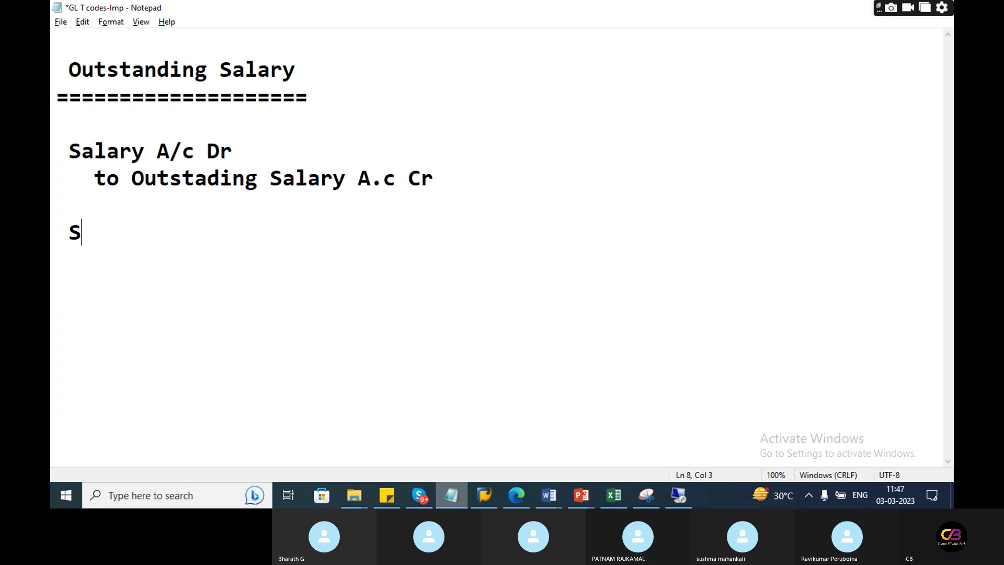
pyautogui.press('BackSpace')
pyautogui.press('BackSpace')
pyautogui.press('BackSpace')
pyautogui.write('id through bank')
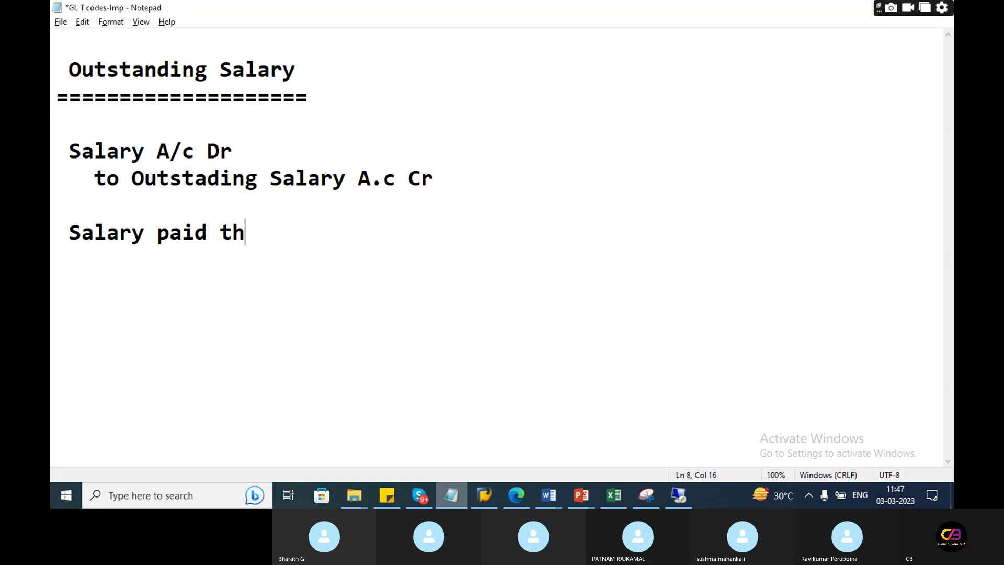
pyautogui.press('Return')
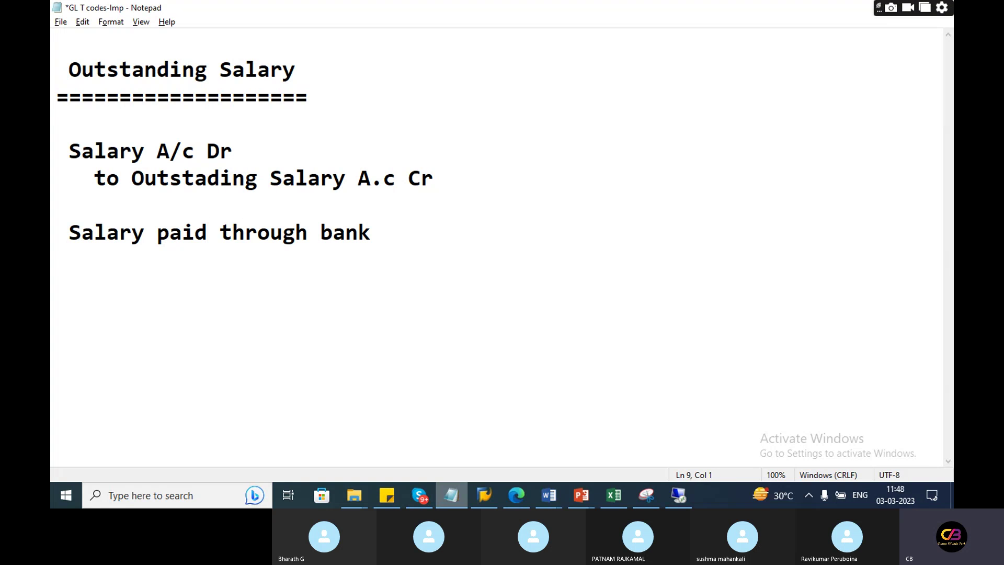
pyautogui.write('========================')
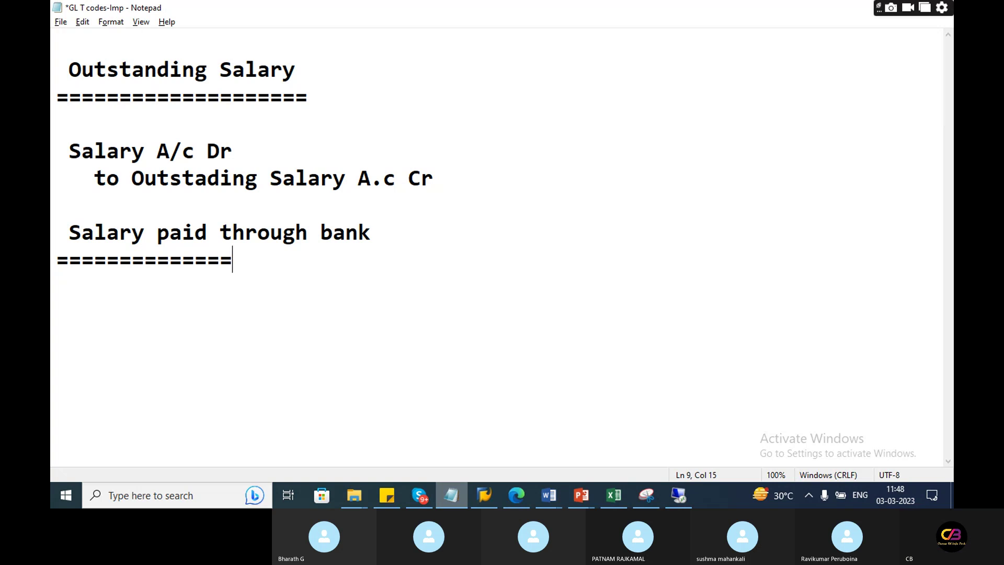
pyautogui.write('==')
pyautogui.press('Return')
# Enter the indented line "Outstanding salary A/C" under the Salary paid through bank heading.
pyautogui.write('Out')
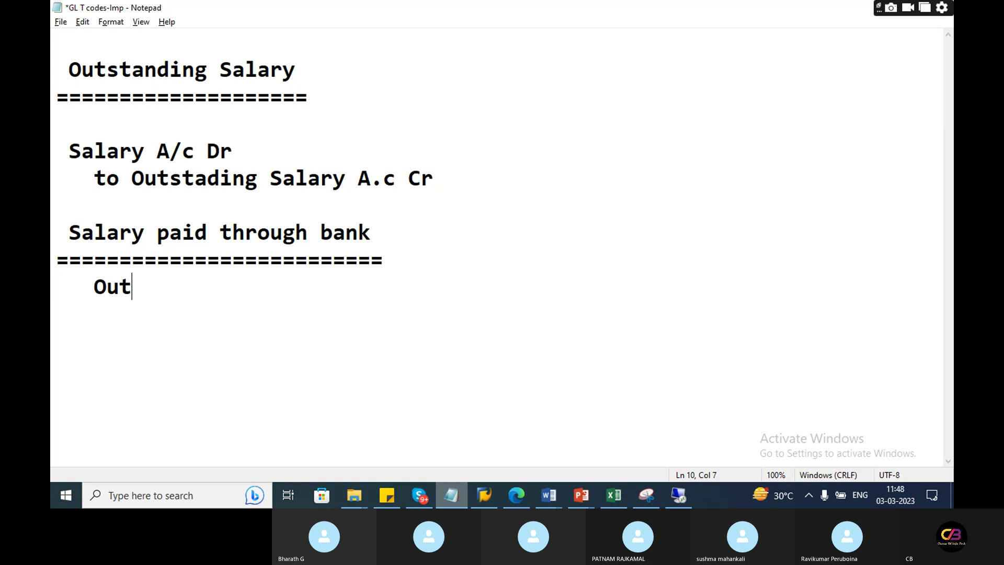
pyautogui.write('standing salary')
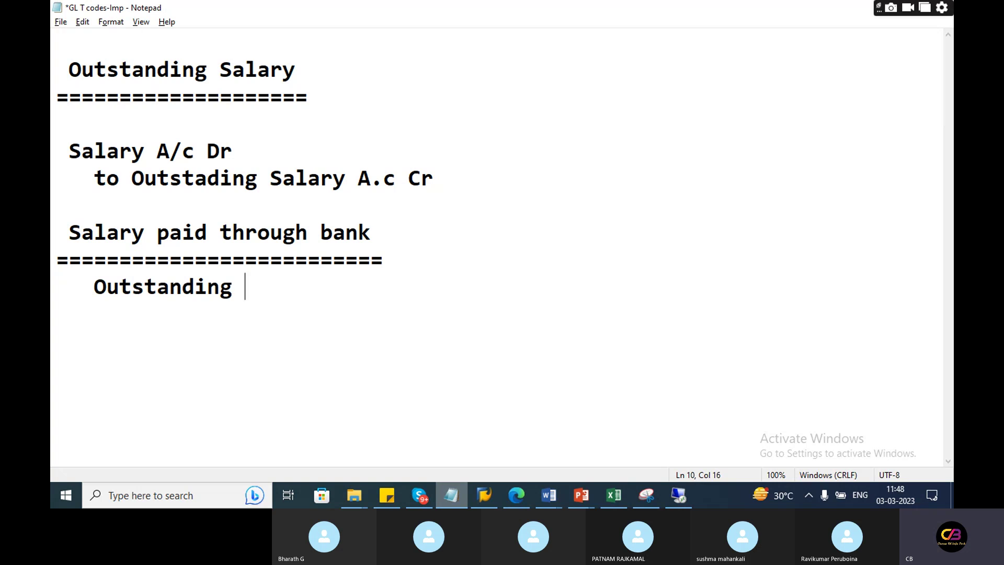
pyautogui.press('BackSpace')
pyautogui.write('ry')
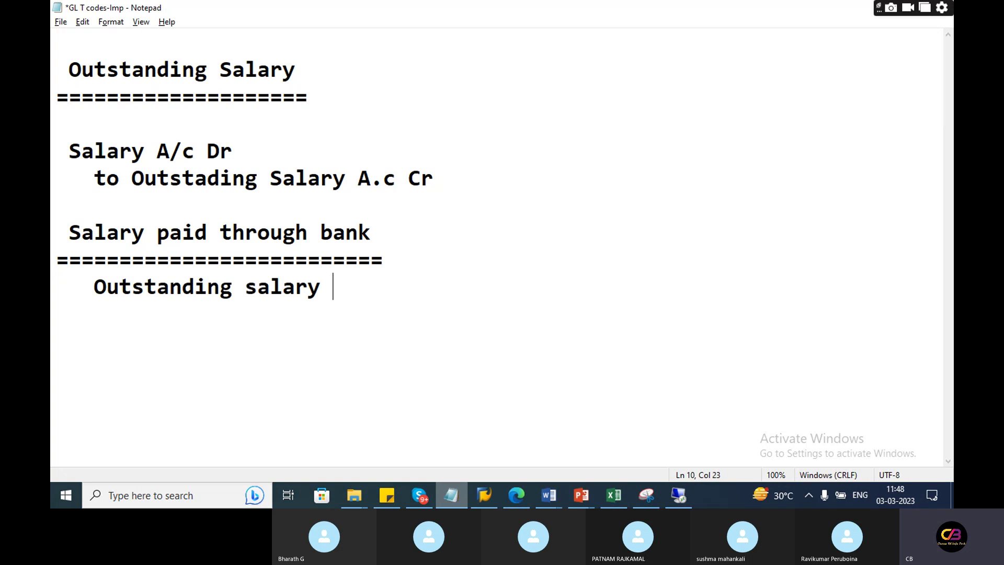
pyautogui.write(' A/C')
pyautogui.press('Return')
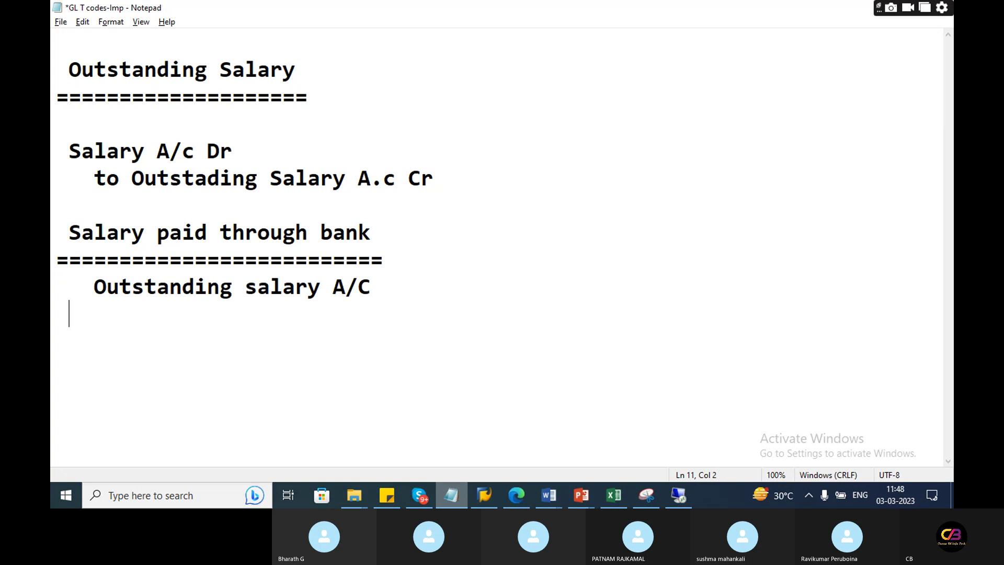
# Switch to the Skype call and view its participant list.
pyautogui.click(419, 495)
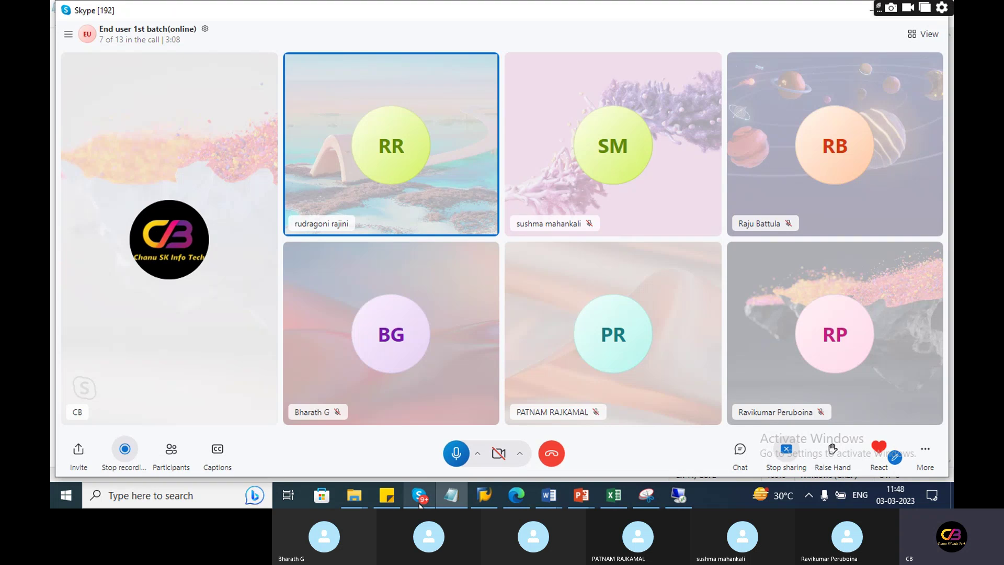
pyautogui.click(141, 41)
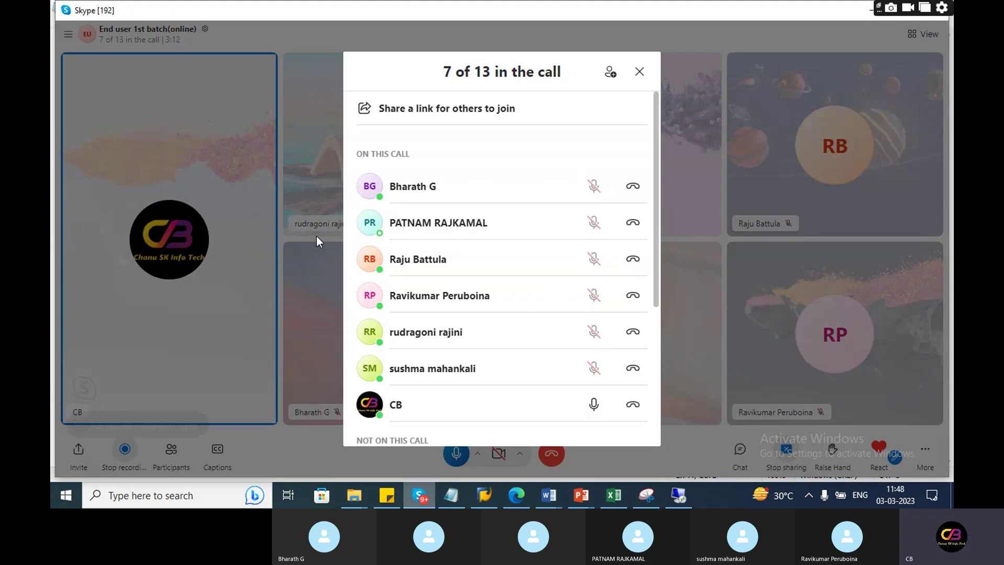
# Return to Notepad and add the further indented line "to Bank" below the Outstanding salary A/C line.
pyautogui.hotkey('alt', 'Tab')
pyautogui.write('t')
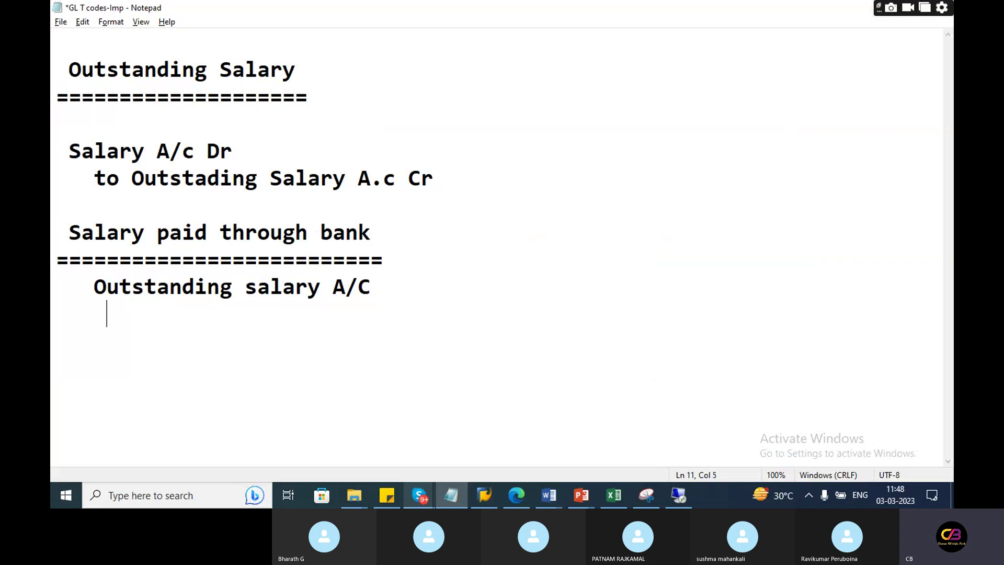
pyautogui.write('o Bank')
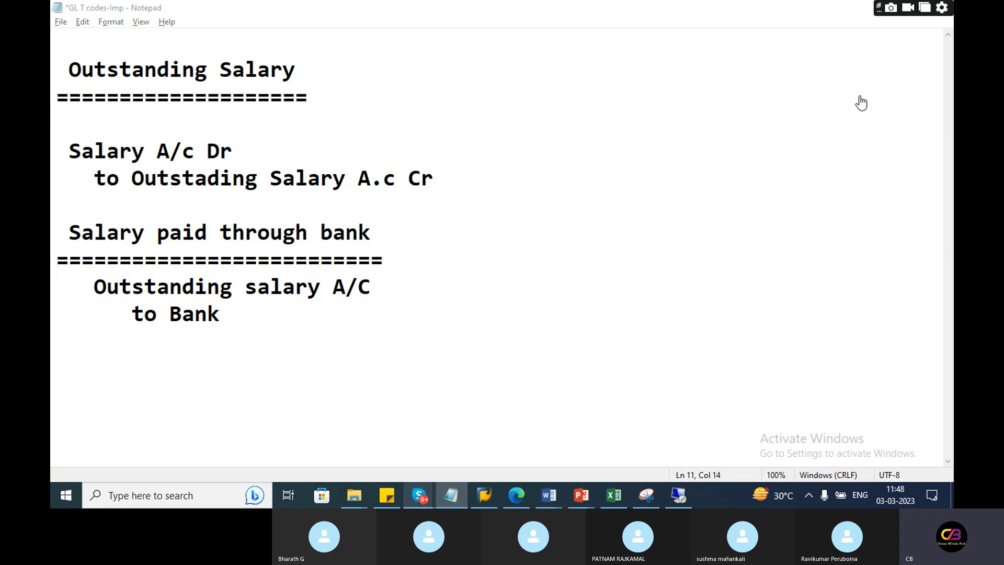
# Review the outstanding salary and bank payment journal entries, highlighting the Outstanding salary lines and both complete entries.
pyautogui.moveTo(456, 176); pyautogui.dragTo(145, 190)
pyautogui.click(83, 193)
pyautogui.moveTo(446, 178); pyautogui.dragTo(145, 180)
pyautogui.moveTo(392, 287); pyautogui.dragTo(56, 277)
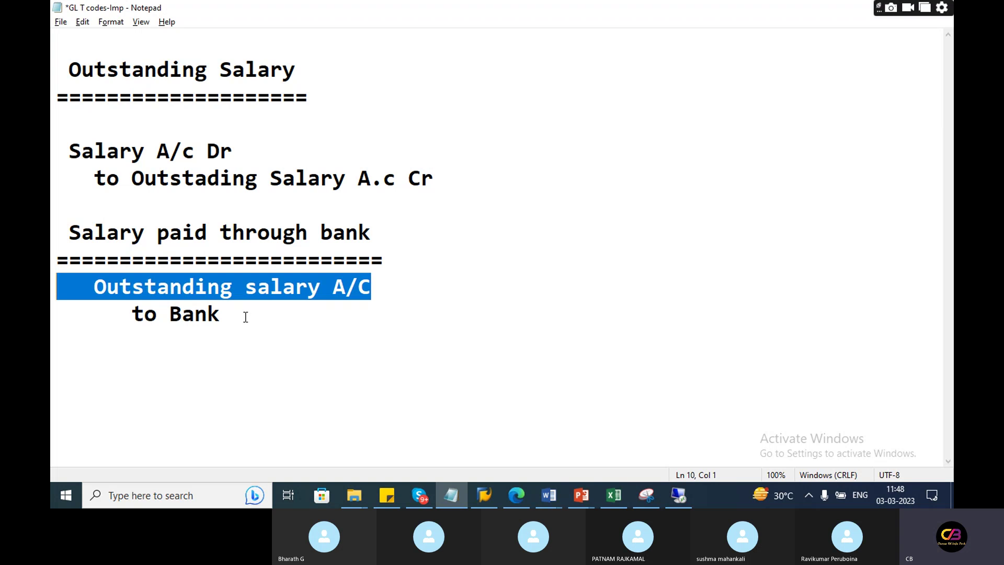
pyautogui.click(293, 327)
pyautogui.moveTo(276, 319); pyautogui.dragTo(68, 147)
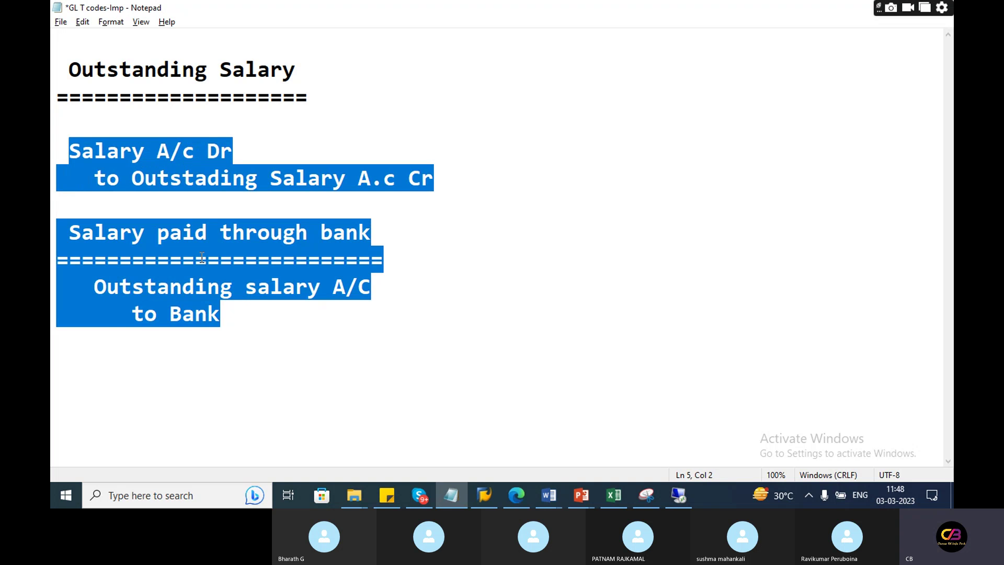
pyautogui.click(342, 302)
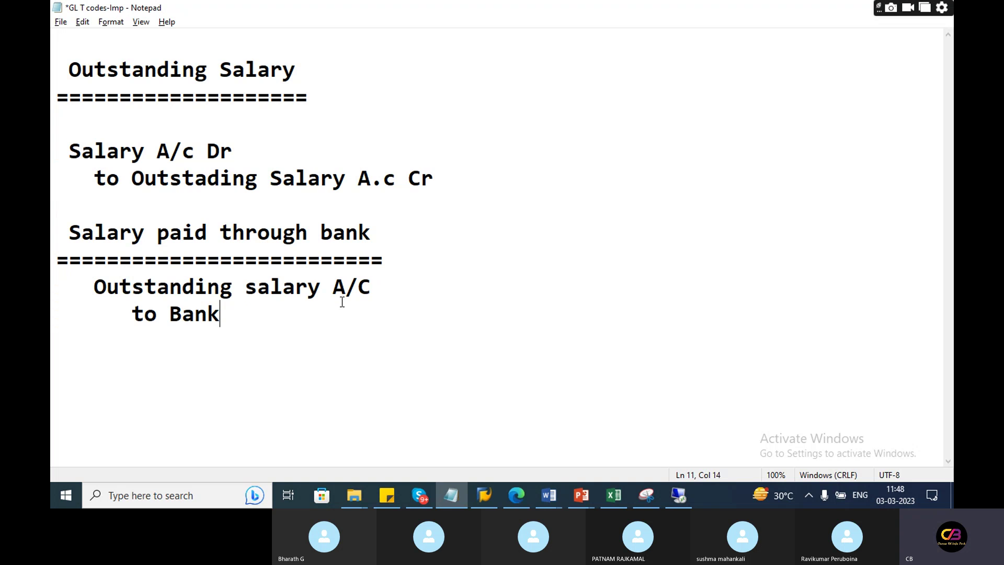
pyautogui.hotkey('shift', 'Up')
pyautogui.hotkey('shift', 'Up')
pyautogui.hotkey('shift', 'Up')
pyautogui.hotkey('shift', 'Up')
pyautogui.hotkey('shift', 'Up')
pyautogui.hotkey('shift', 'Up')
pyautogui.hotkey('shift', 'Home')
# Switch to SAP Logon 740 and open the 183.82.101.37 connection.
pyautogui.click(485, 495)
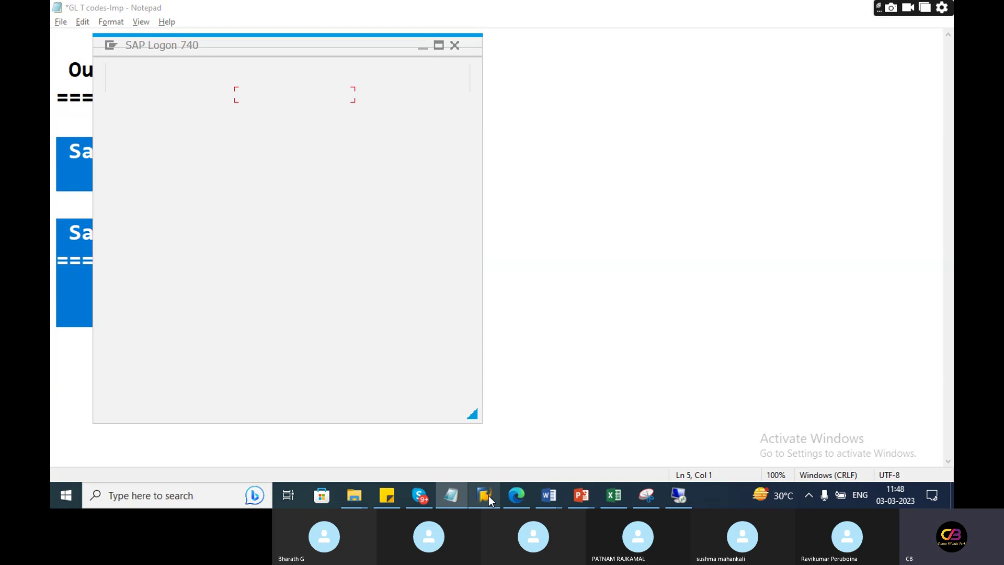
pyautogui.click(290, 99)
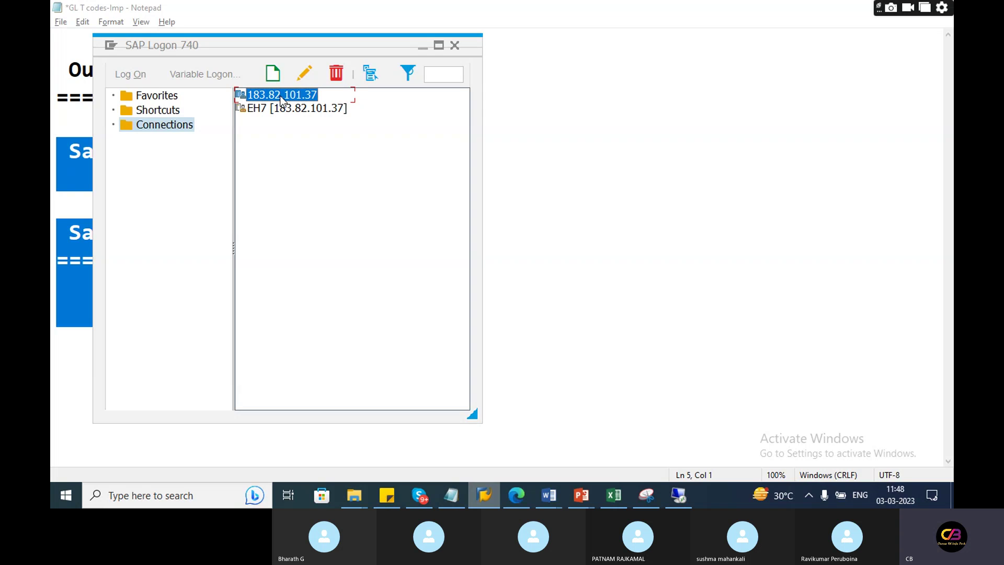
pyautogui.doubleClick(283, 95)
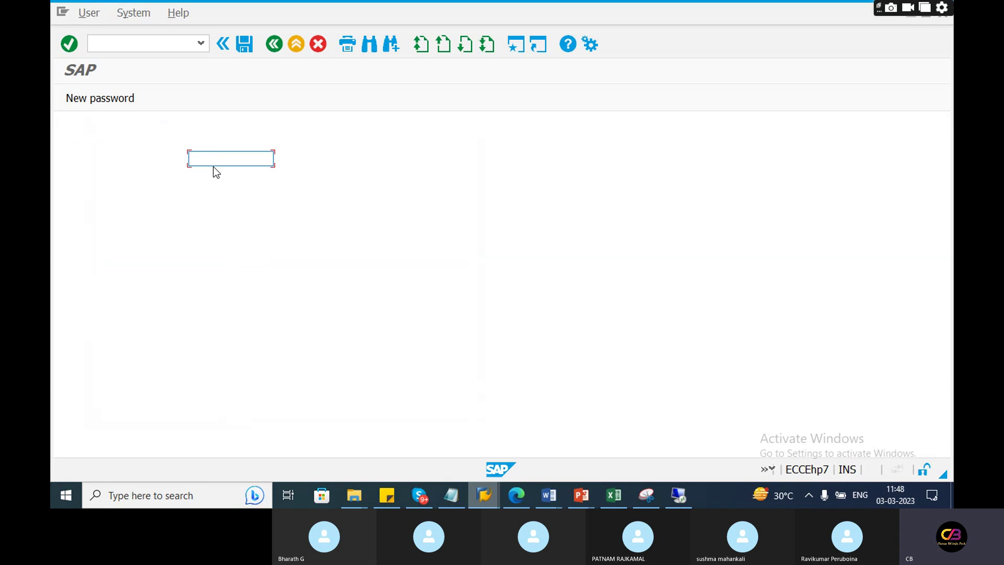
# Log on to SAP with the first saved user ID and the account password kept in Sticky Notes.
pyautogui.click(216, 162)
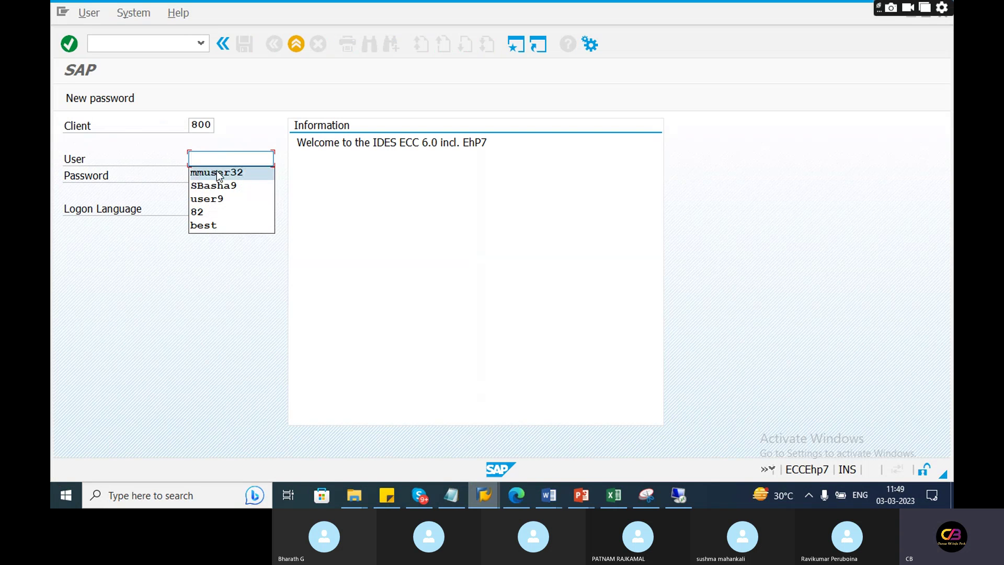
pyautogui.click(216, 173)
pyautogui.click(390, 502)
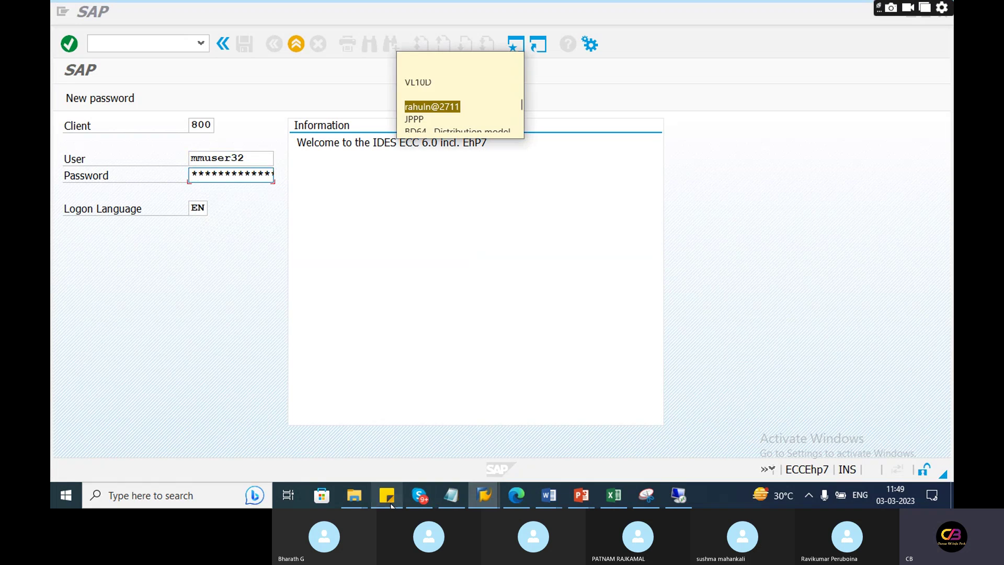
pyautogui.moveTo(462, 108); pyautogui.dragTo(400, 111)
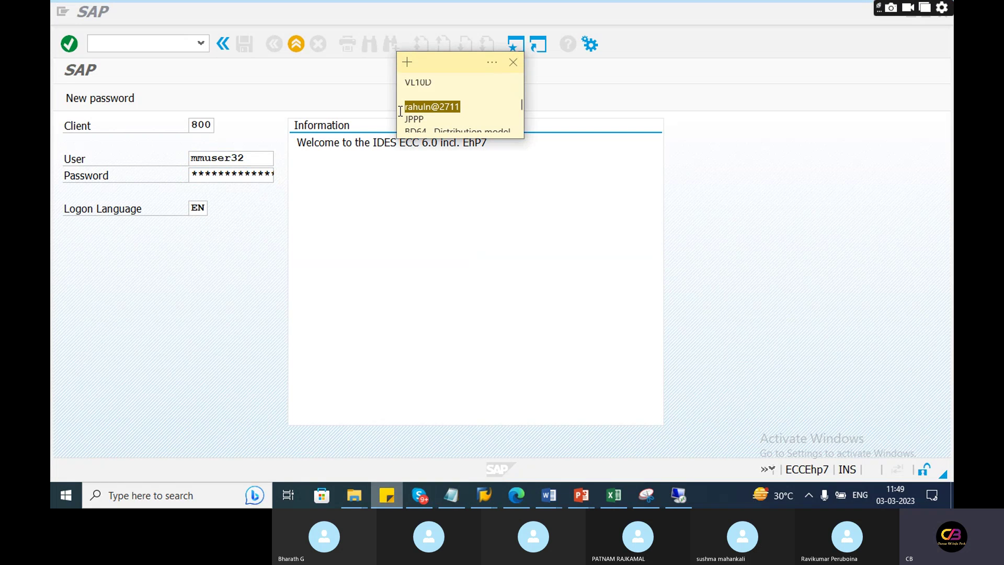
pyautogui.click(218, 175)
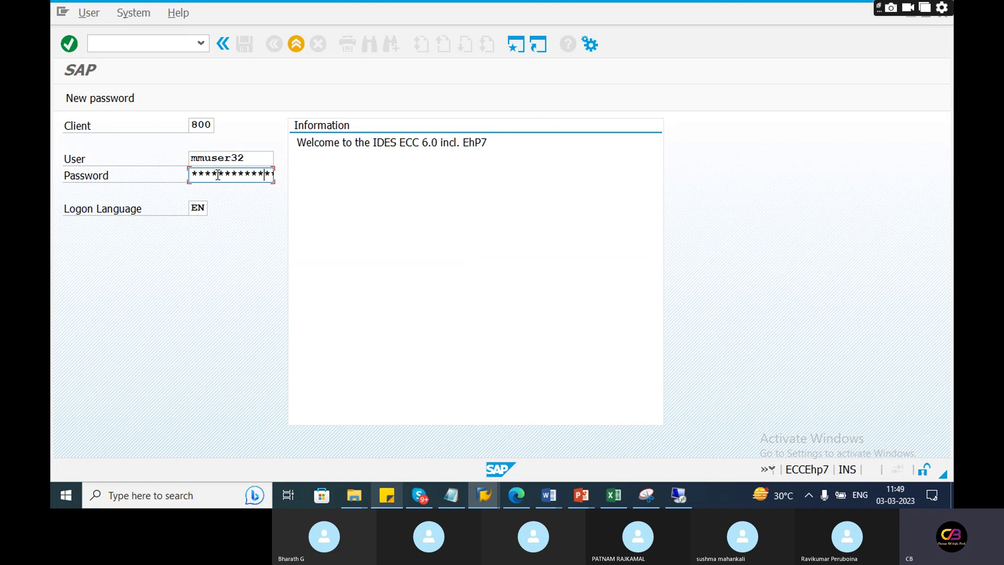
pyautogui.press('Return')
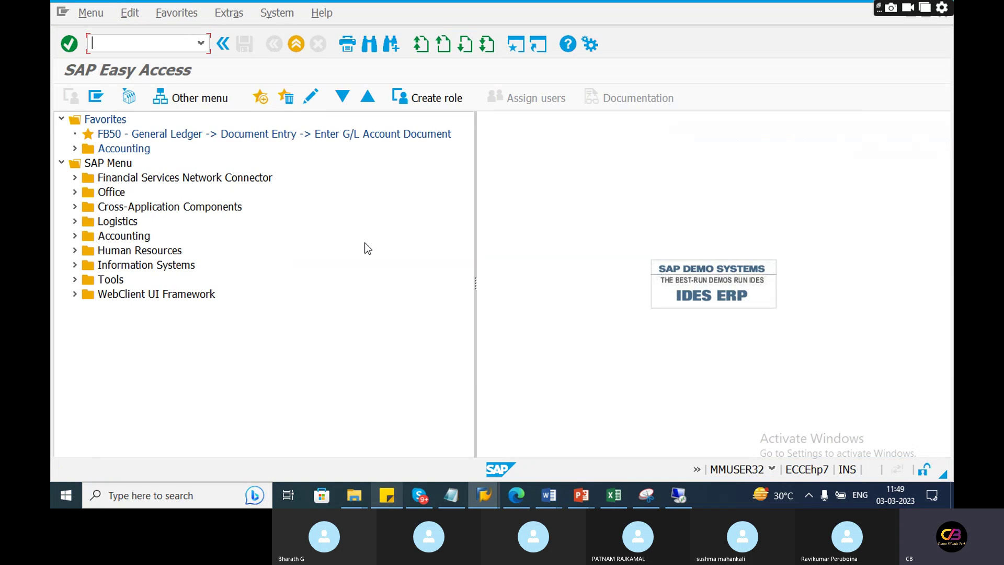
# Open transaction FS00 and expand the Administration cost accounts of company code ZZZZ.
pyautogui.write('Fs00')
pyautogui.press('Return')
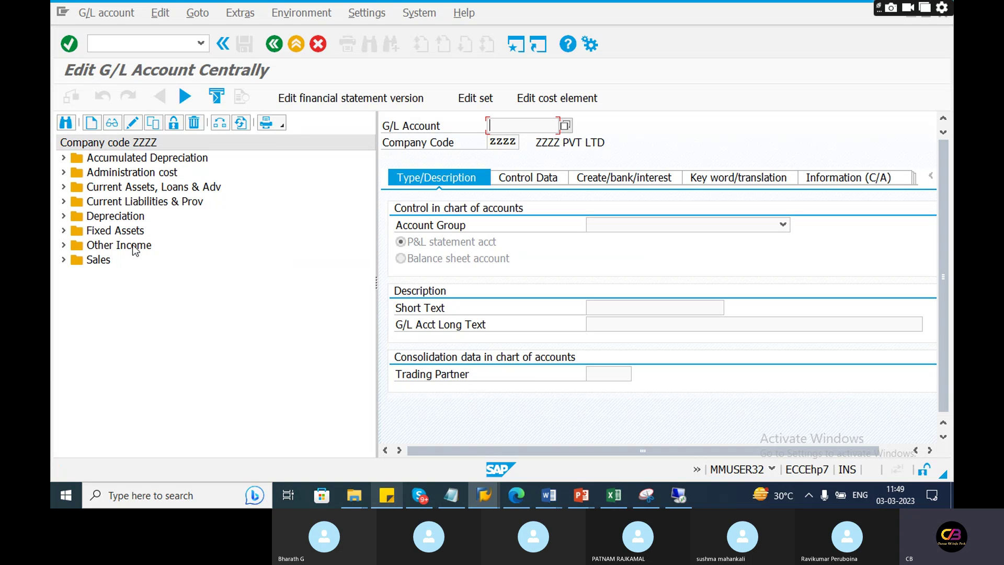
pyautogui.click(64, 172)
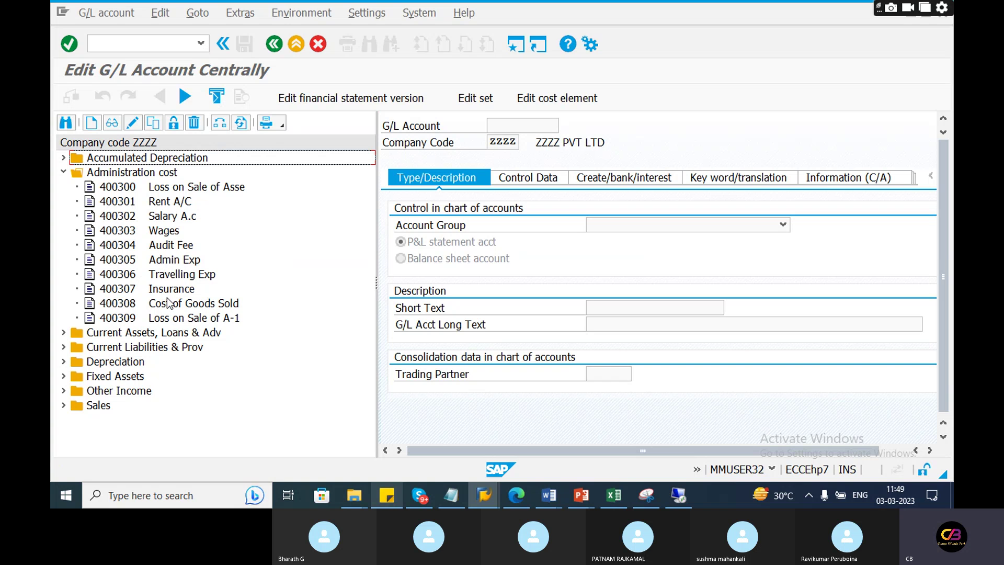
# Display the Salary A.c G/L account and review its control data and its document creation, bank and interest settings.
pyautogui.doubleClick(173, 216)
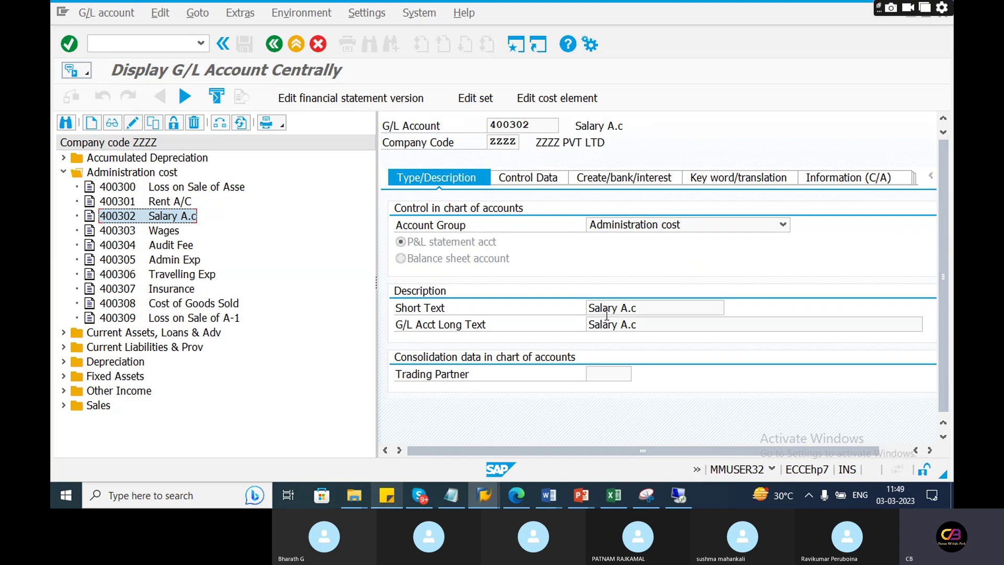
pyautogui.click(533, 178)
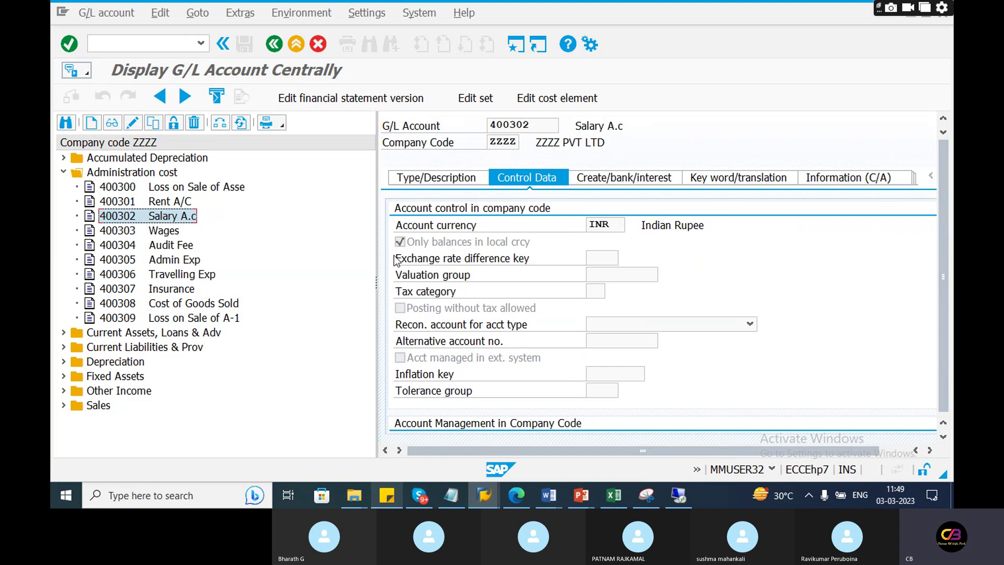
pyautogui.click(651, 180)
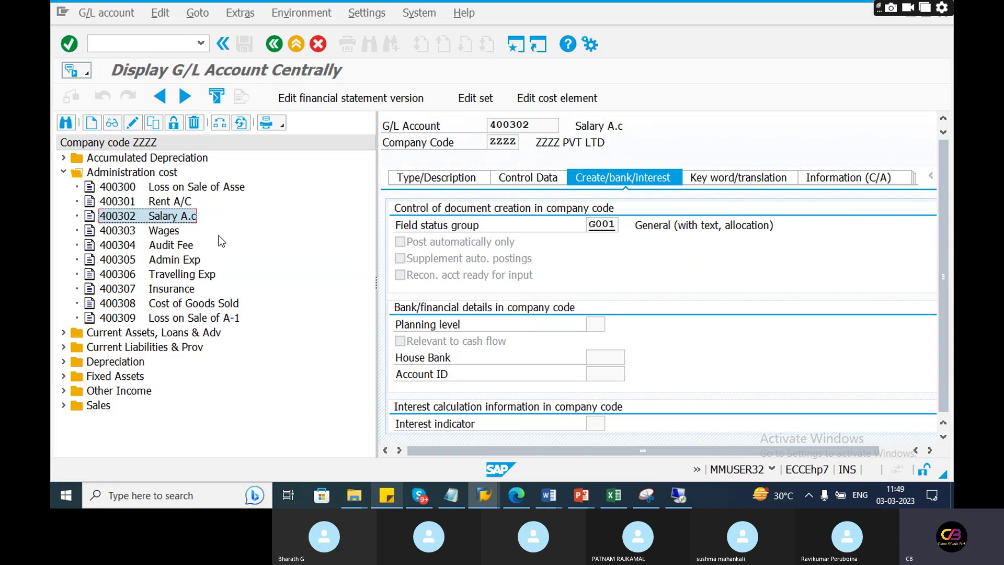
# Expand the Current Liabilities & Prov accounts and start creating G/L account 100511 in company code ZZZZ.
pyautogui.click(64, 172)
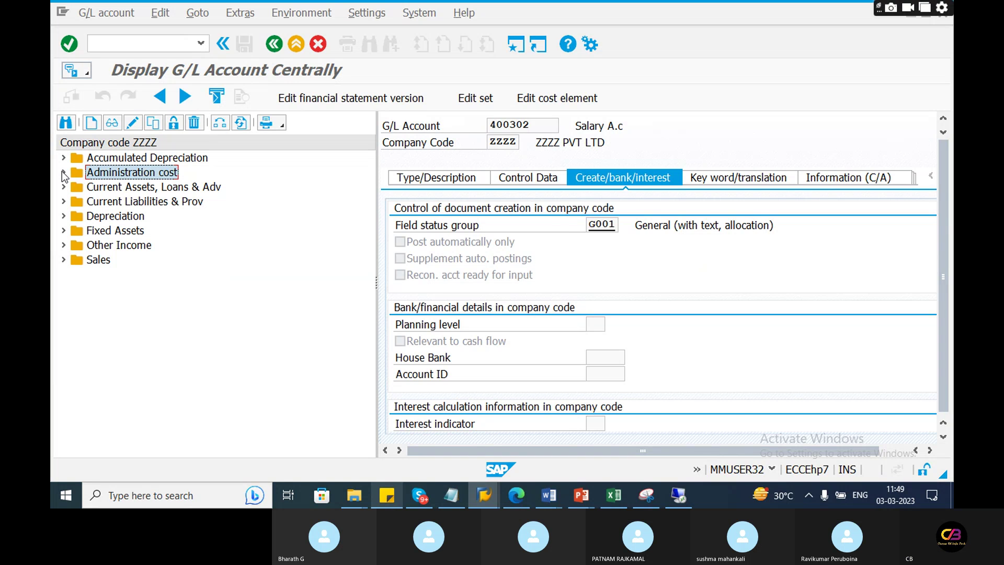
pyautogui.click(63, 202)
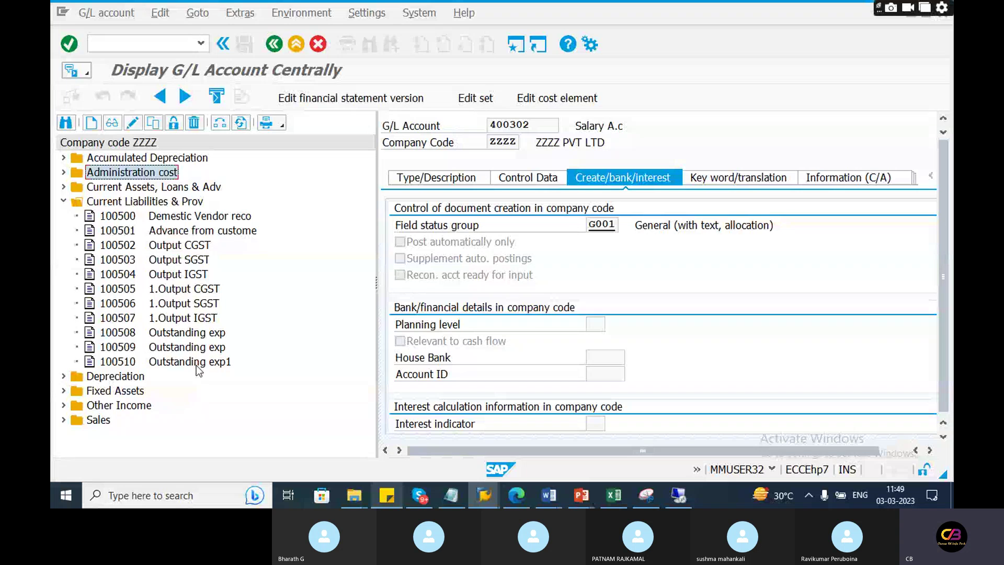
pyautogui.click(174, 361)
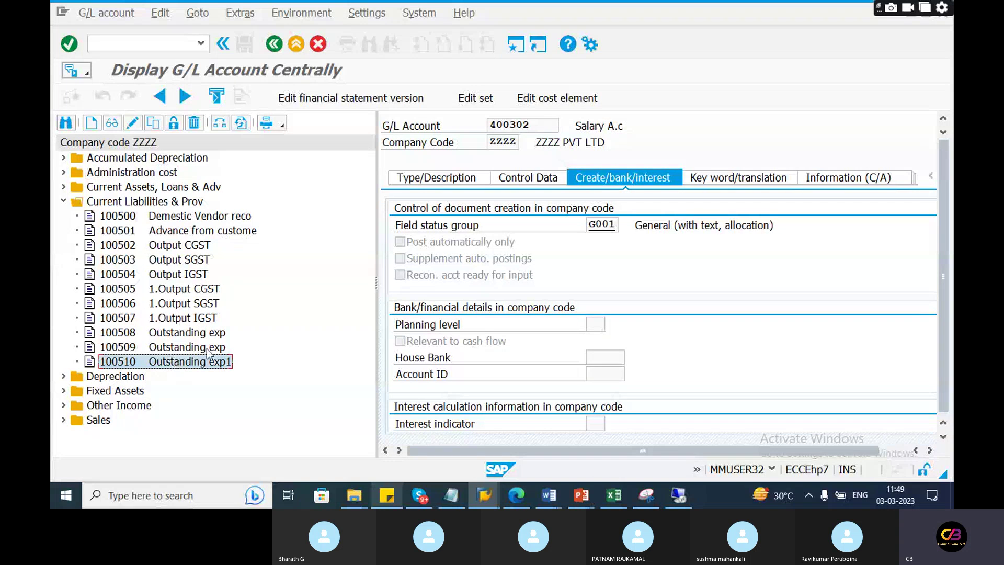
pyautogui.click(91, 122)
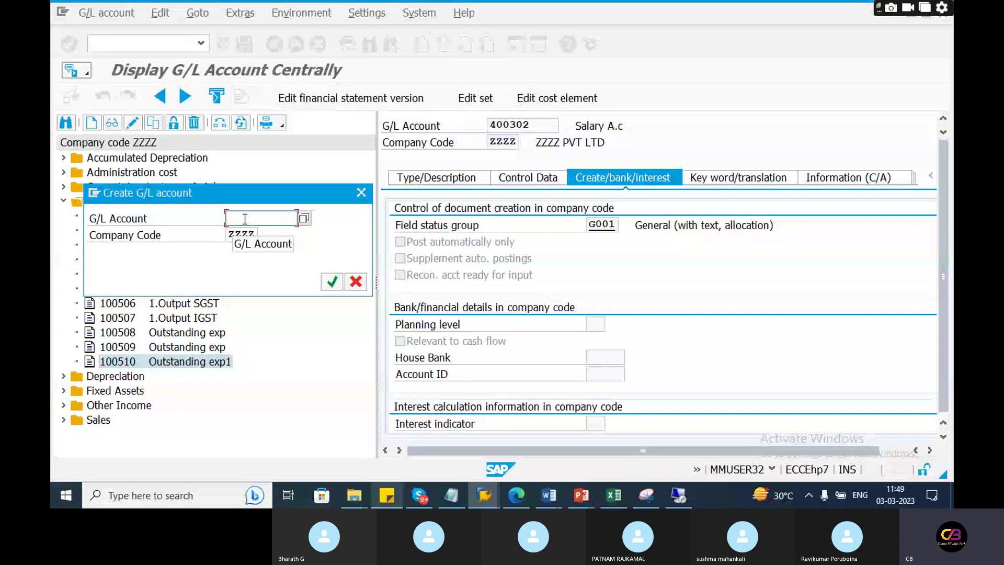
pyautogui.moveTo(226, 190); pyautogui.dragTo(465, 196)
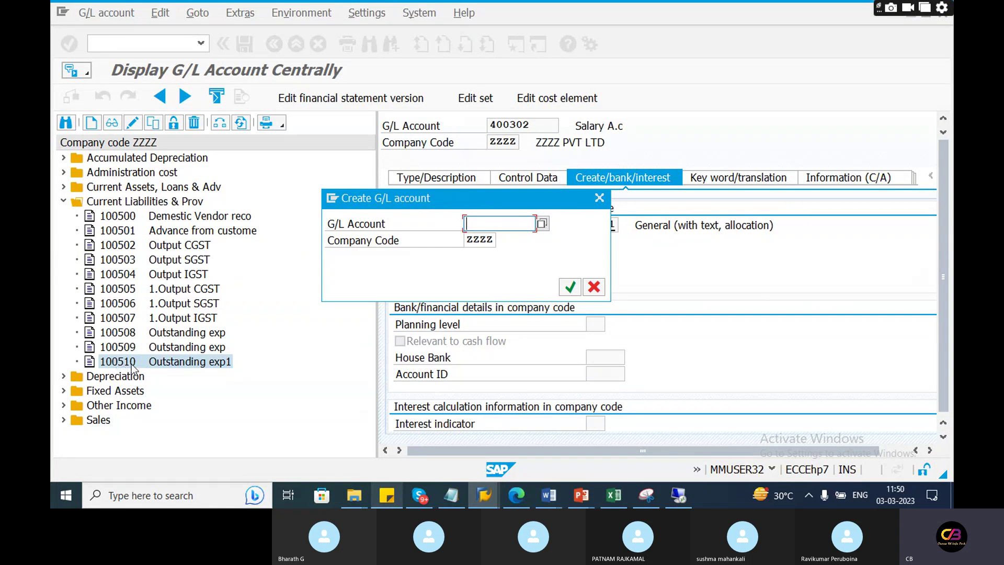
pyautogui.write('100')
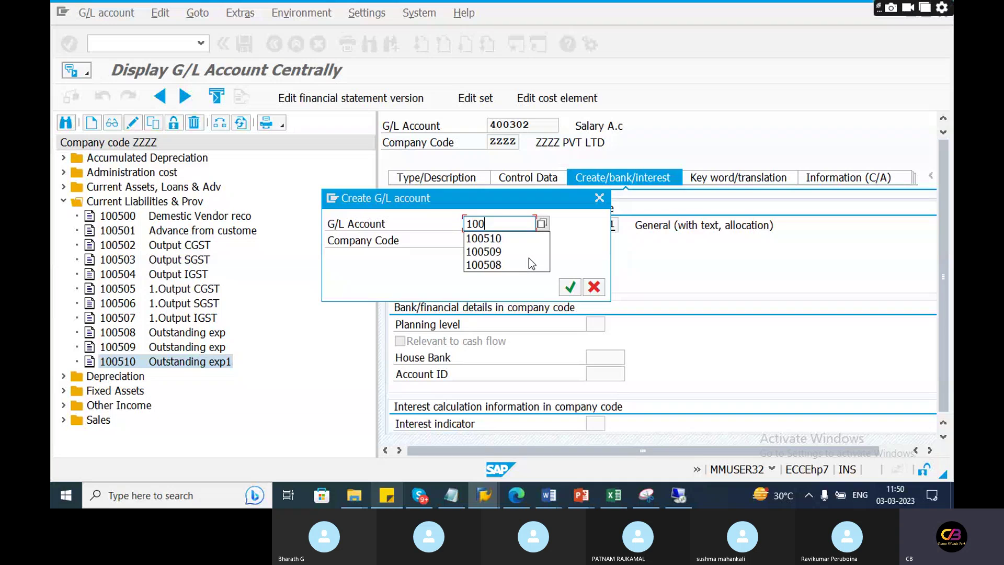
pyautogui.write('511')
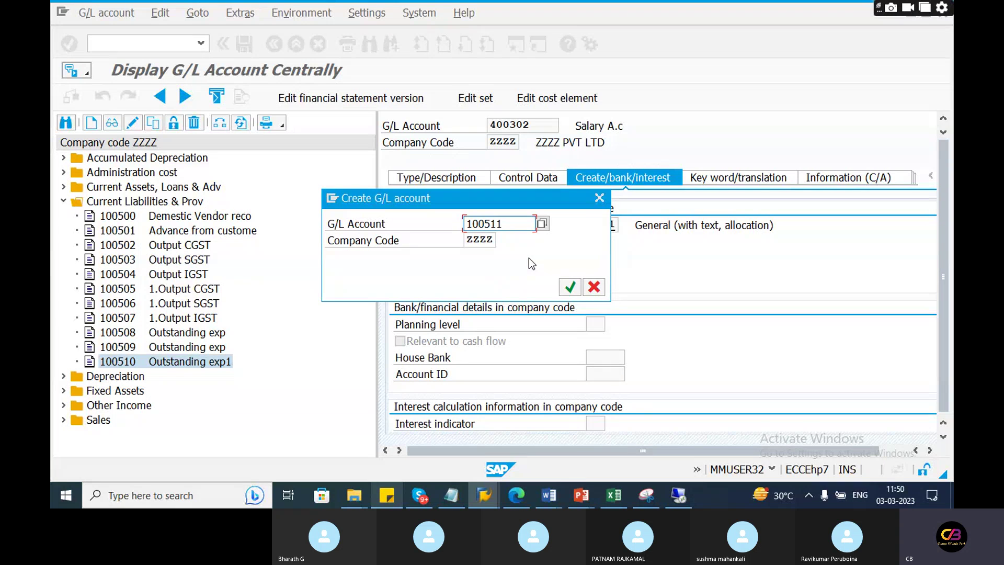
pyautogui.click(569, 288)
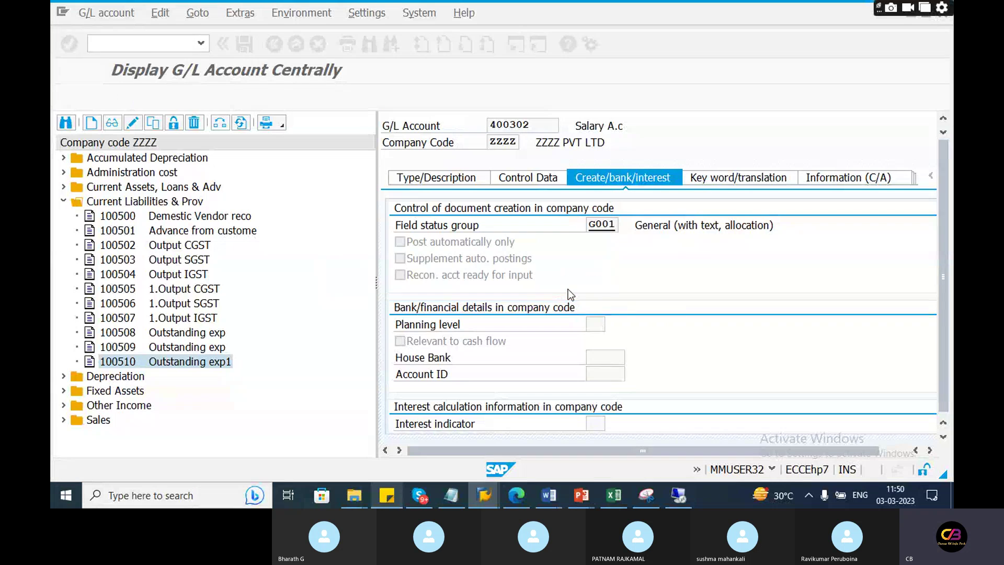
# Assign the new G/L account to account group Current Liabilities & Prov and make it a balance sheet account.
pyautogui.click(435, 178)
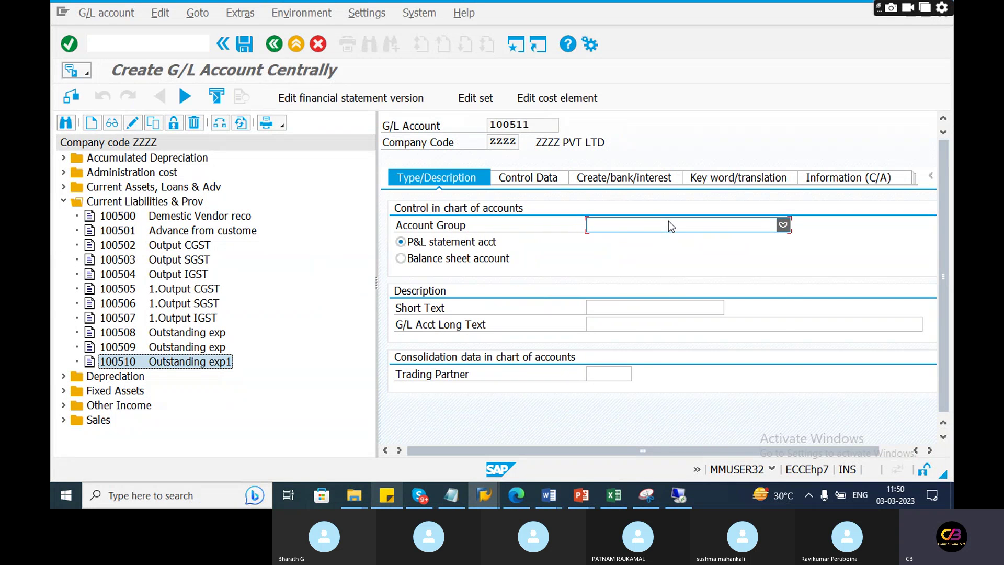
pyautogui.click(668, 221)
pyautogui.click(634, 277)
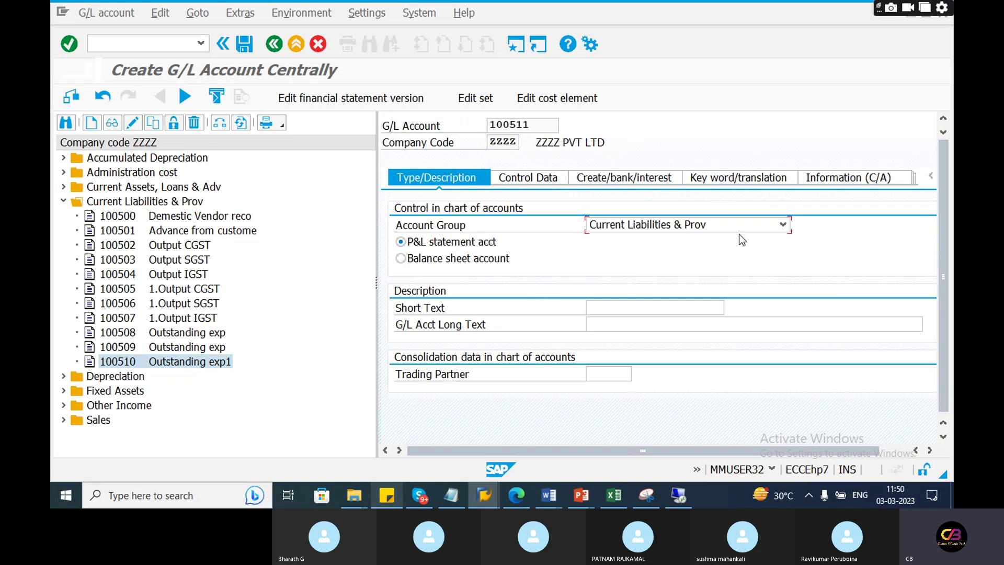
pyautogui.click(610, 226)
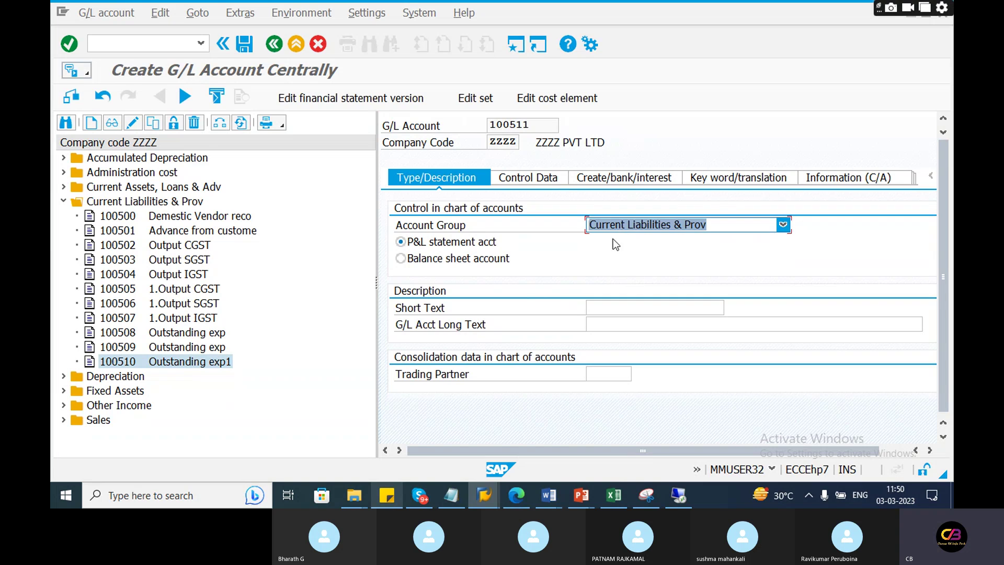
pyautogui.click(400, 259)
pyautogui.press('F4')
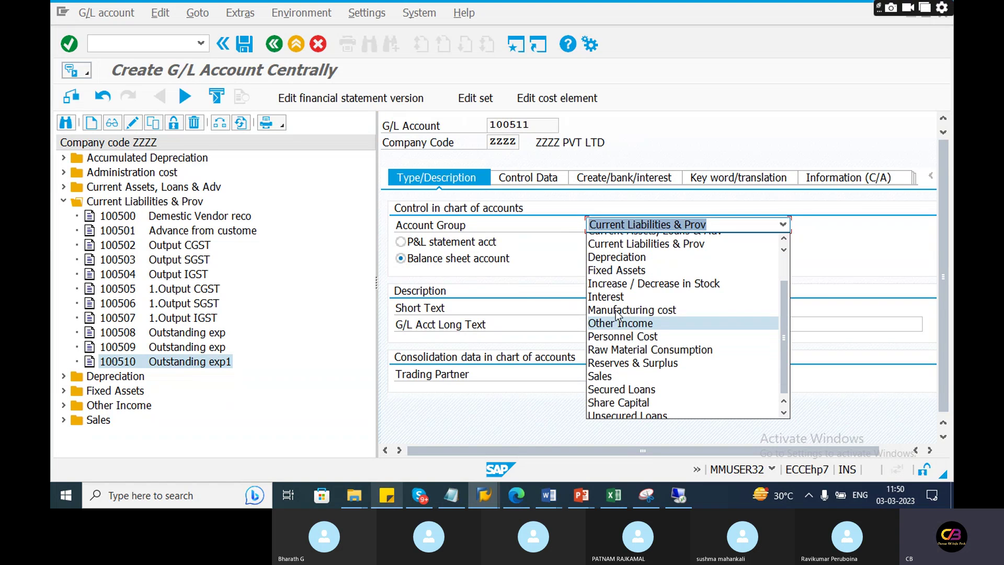
pyautogui.click(582, 320)
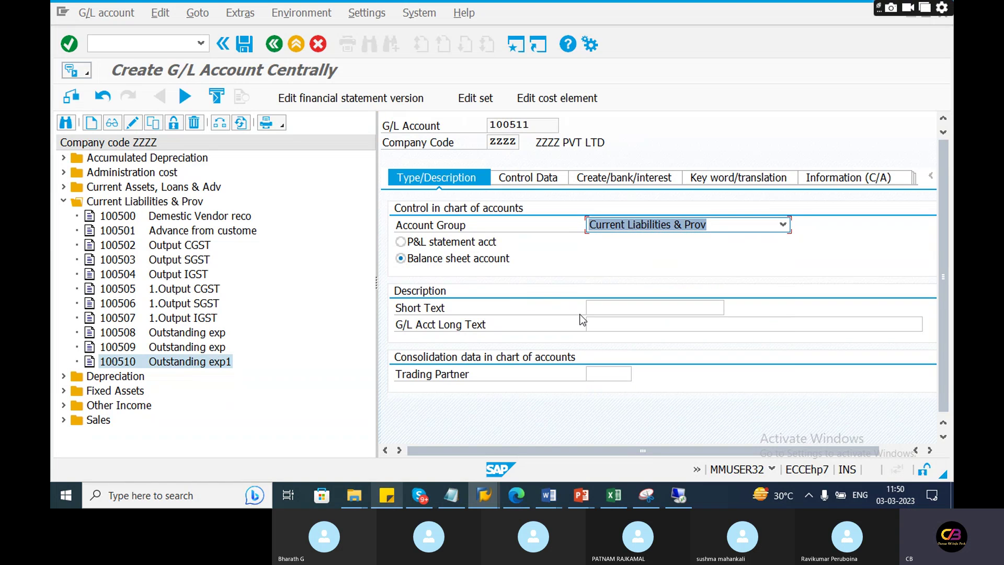
# Enter Outstanding Salary as both the short text and the G/L account long text.
pyautogui.click(607, 308)
pyautogui.write('Outstanding Salary')
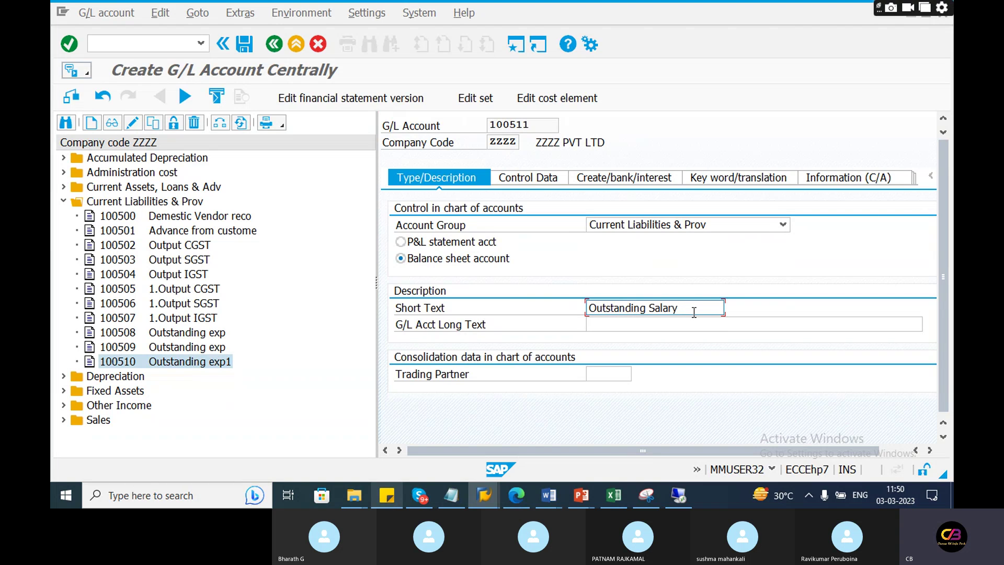
pyautogui.moveTo(694, 312); pyautogui.dragTo(569, 302)
pyautogui.hotkey('ctrl', 'c')
pyautogui.click(588, 309)
pyautogui.click(606, 322)
pyautogui.hotkey('ctrl', 'v')
pyautogui.moveTo(697, 302); pyautogui.dragTo(578, 307)
# Enable only balances in local currency, open item management and line item display in the account's control data.
pyautogui.click(531, 182)
pyautogui.click(401, 242)
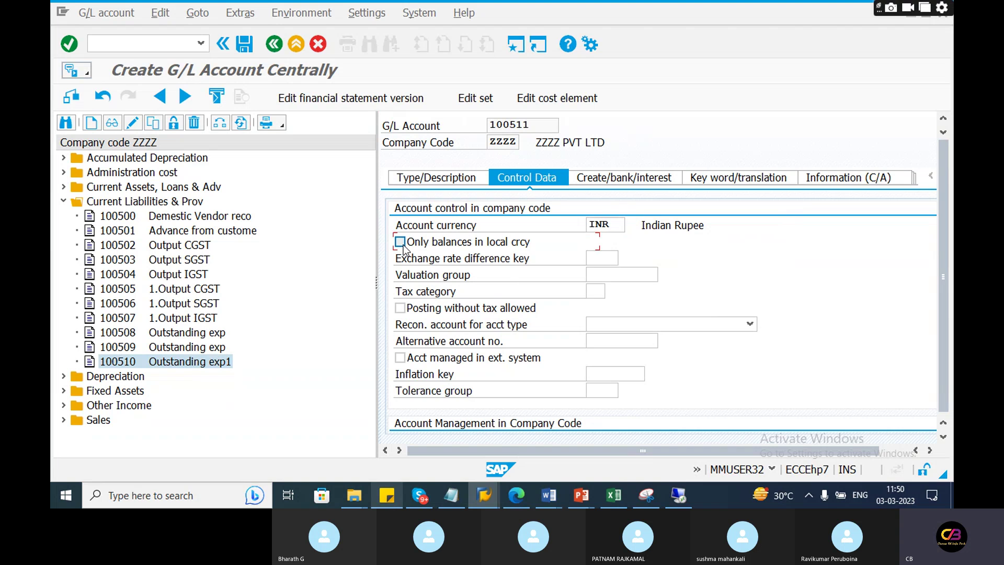
pyautogui.press('Tab')
pyautogui.press('Tab')
pyautogui.press('Tab')
pyautogui.press('Tab')
pyautogui.press('Tab')
pyautogui.press('Tab')
pyautogui.press('Tab')
pyautogui.press('Tab')
pyautogui.press('Tab')
pyautogui.press('Tab')
pyautogui.press('Tab')
pyautogui.press('Tab')
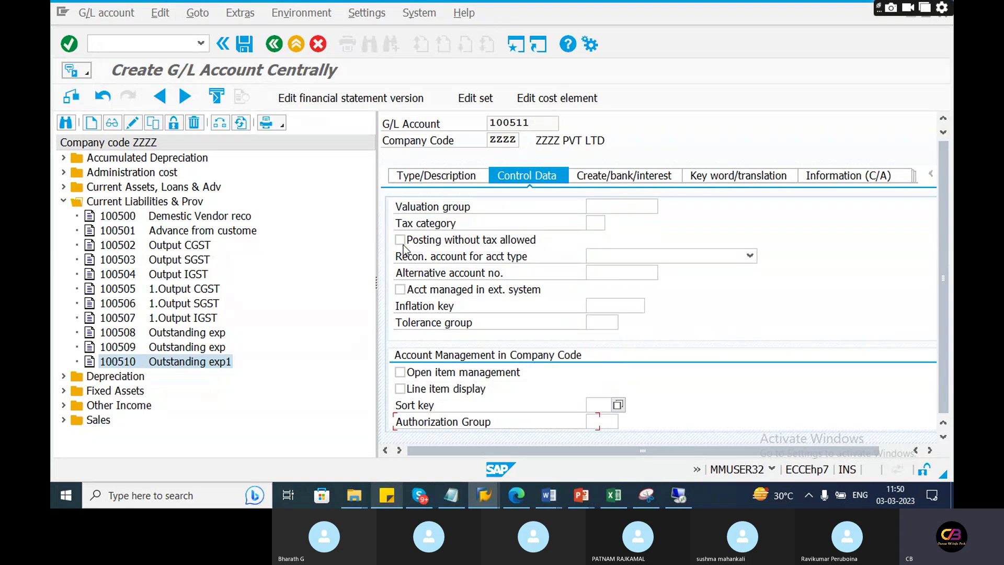
pyautogui.click(400, 339)
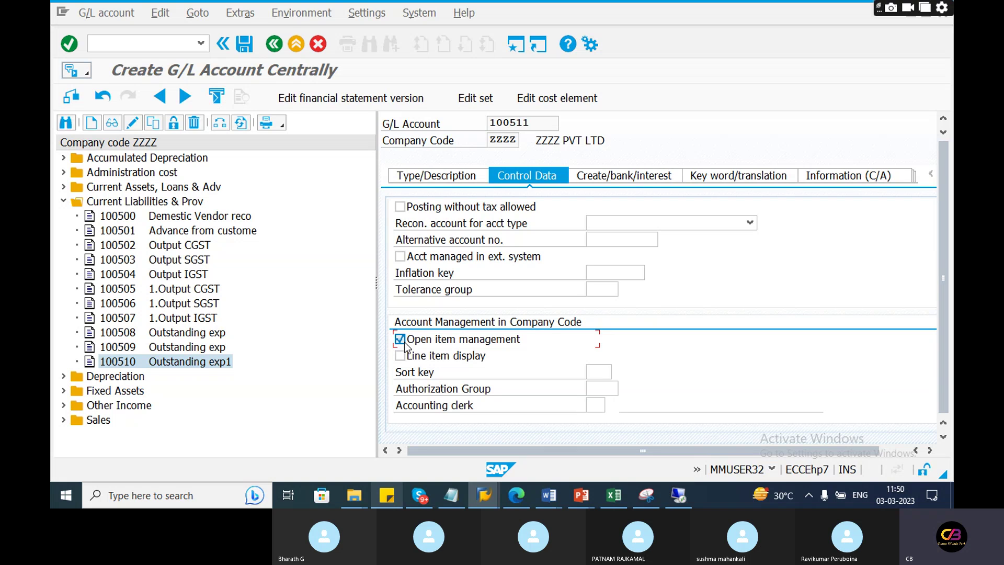
pyautogui.click(401, 355)
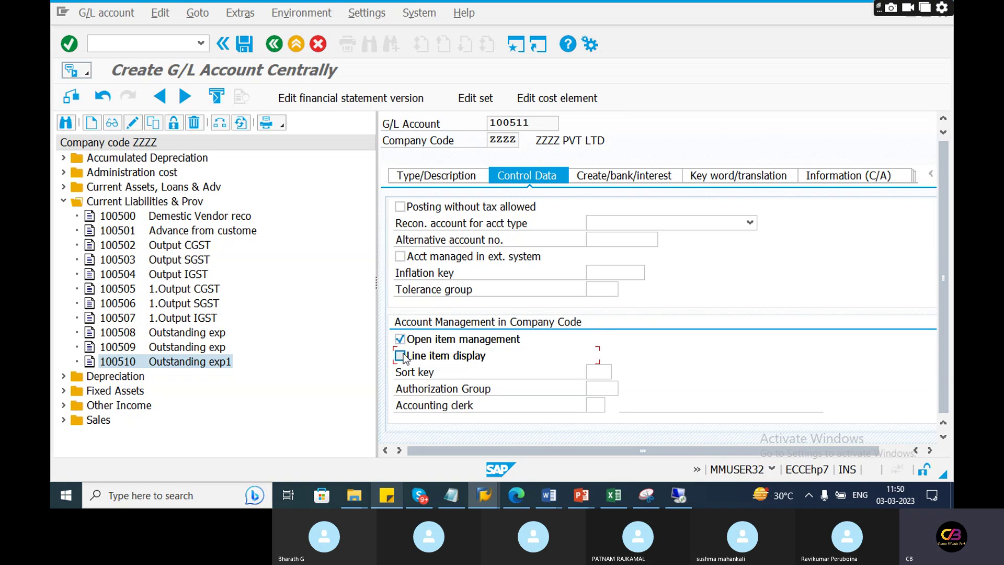
# Set the account's sort key to 001, Posting date, from the list of possible entries.
pyautogui.click(597, 375)
pyautogui.click(597, 374)
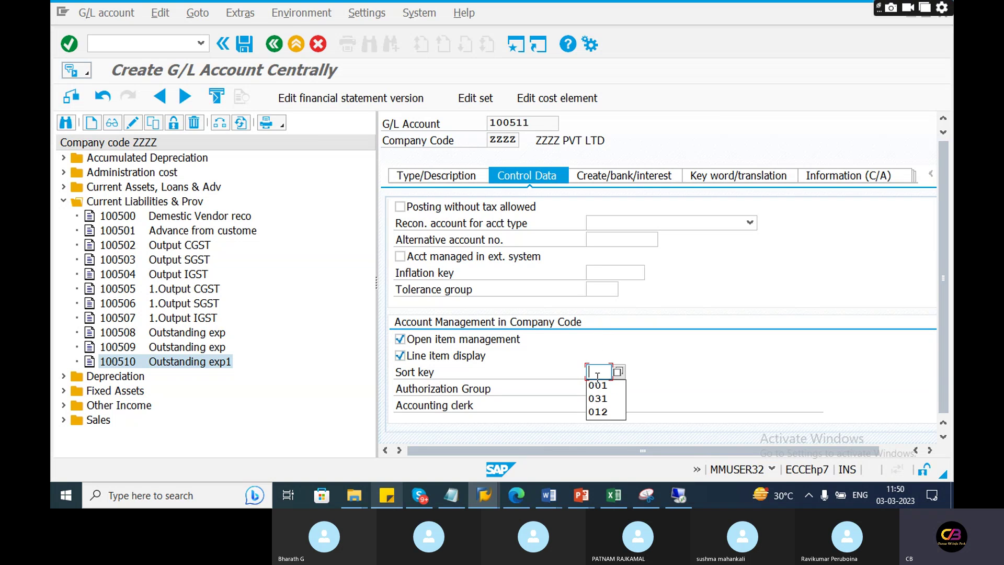
pyautogui.click(620, 377)
pyautogui.click(619, 371)
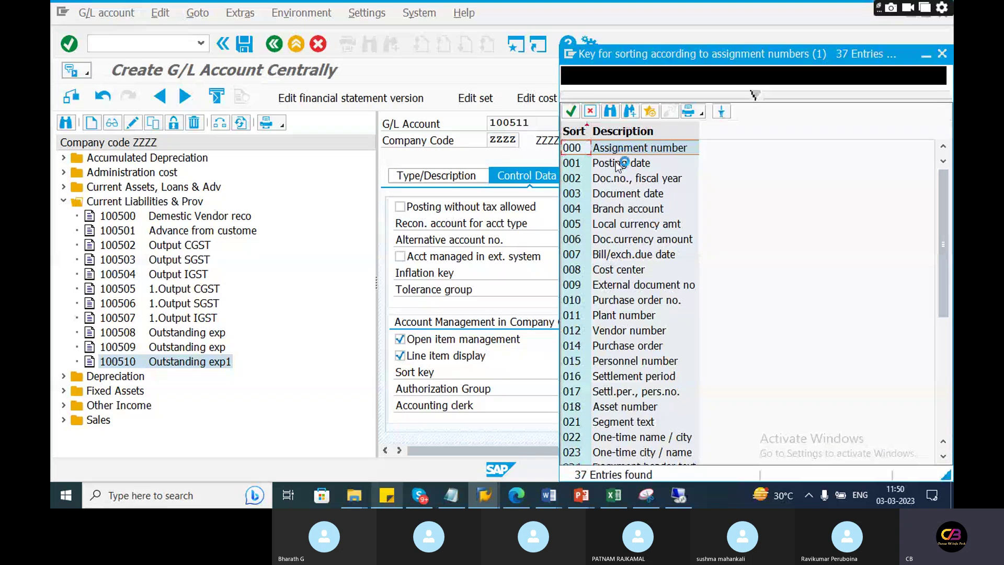
pyautogui.click(616, 163)
pyautogui.doubleClick(616, 163)
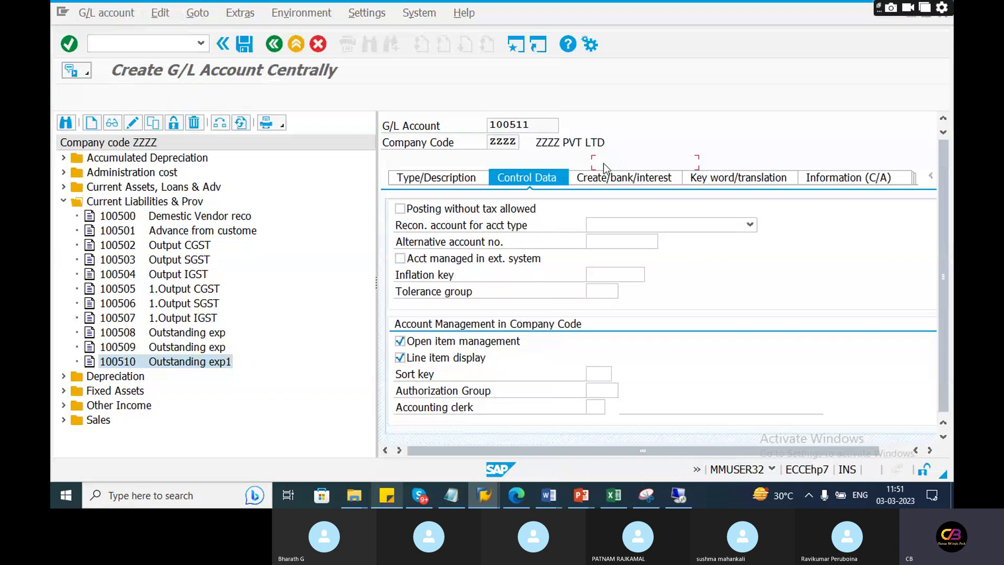
# Set the account's field status group to G001, General (with text, allocation).
pyautogui.click(608, 179)
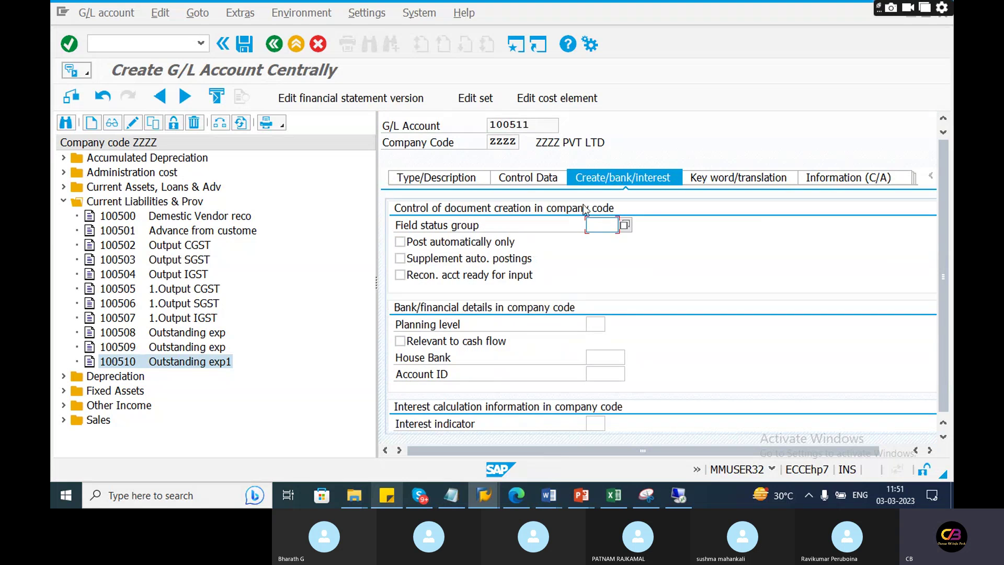
pyautogui.click(624, 228)
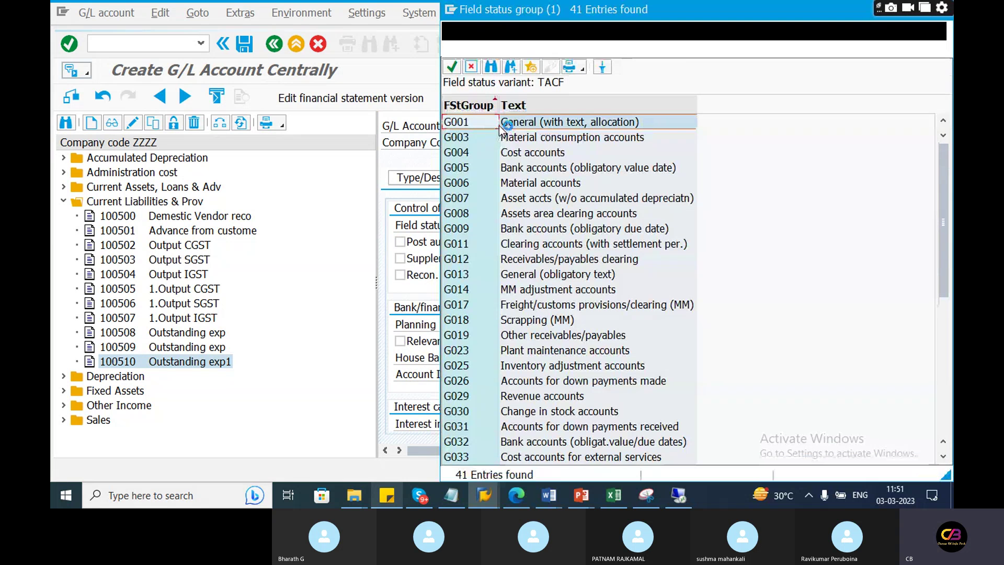
pyautogui.doubleClick(500, 128)
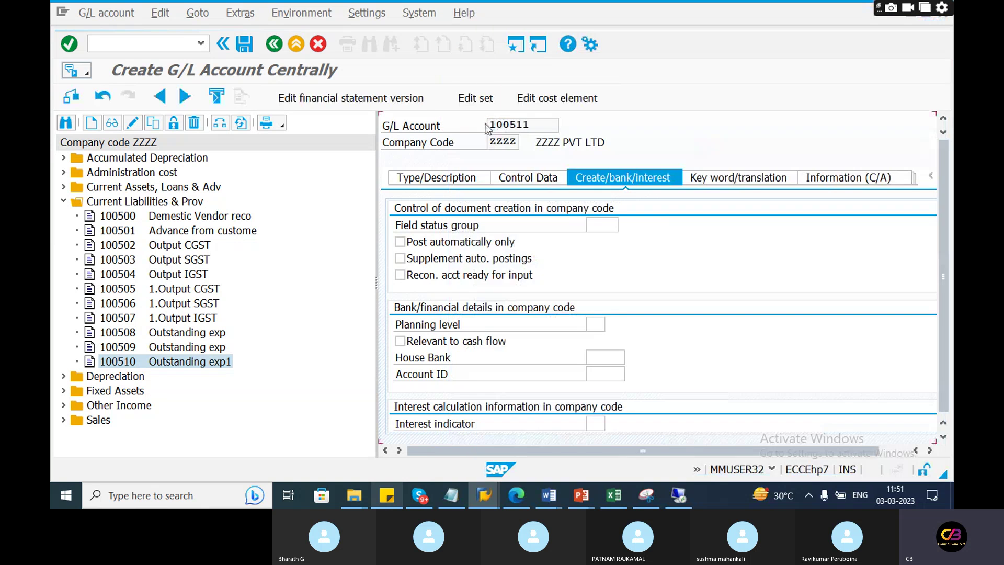
# Recheck the control data and description of the Outstanding Salary account and save it.
pyautogui.click(509, 177)
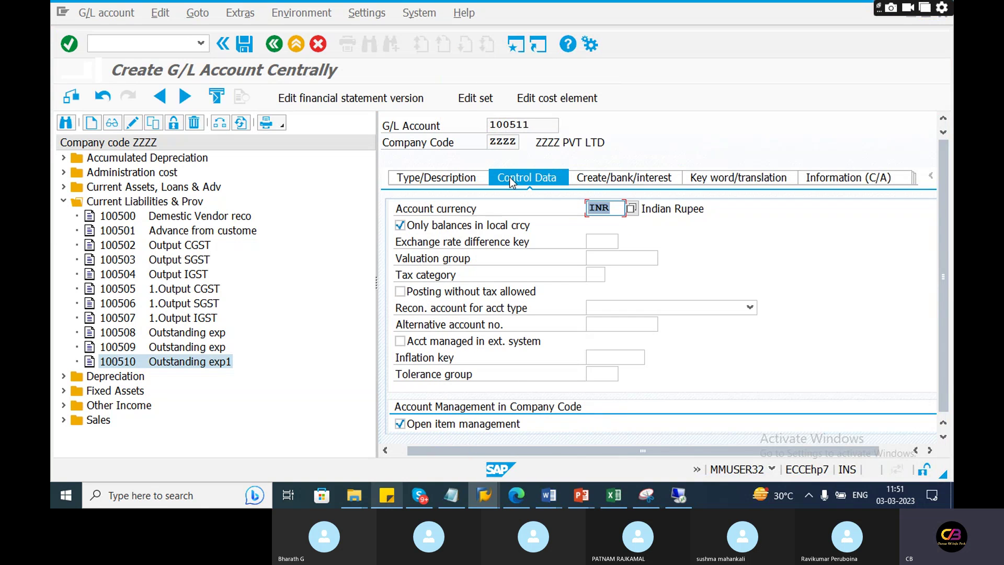
pyautogui.click(453, 180)
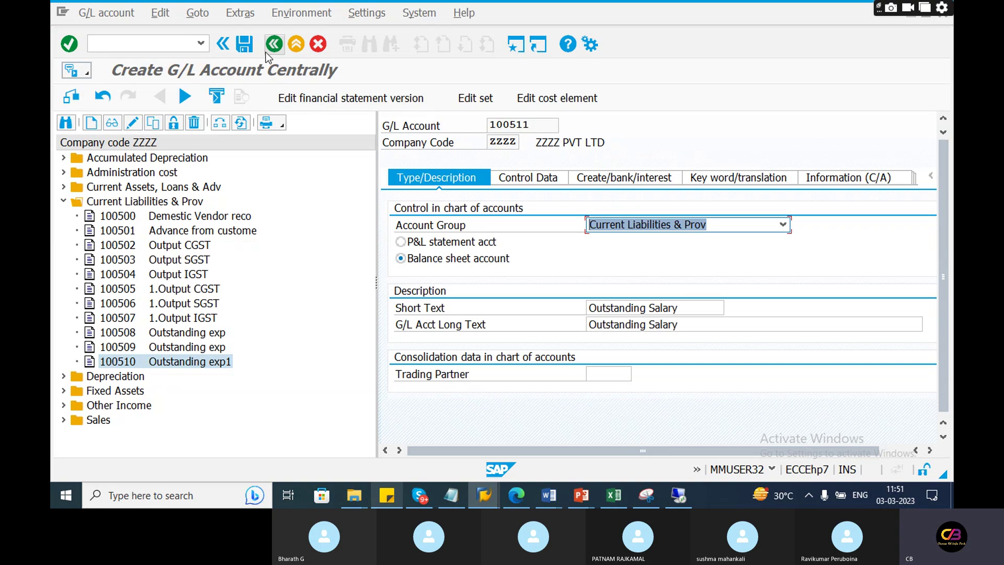
pyautogui.click(245, 45)
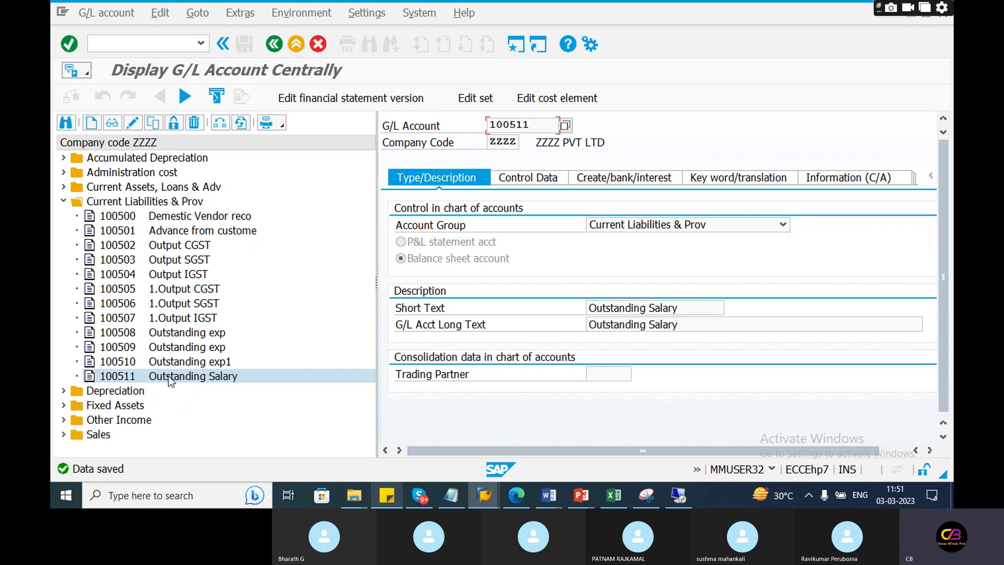
# Switch to Notepad and append an amount of 50K after dashes to the Outstanding Salary and Salary paid through bank headings.
pyautogui.click(451, 495)
pyautogui.click(394, 317)
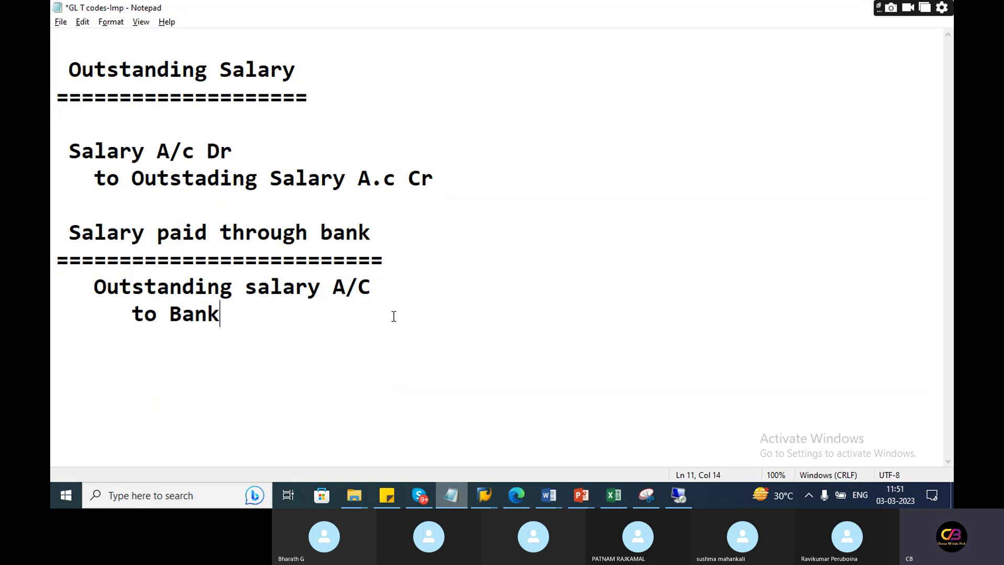
pyautogui.moveTo(57, 178); pyautogui.dragTo(82, 178)
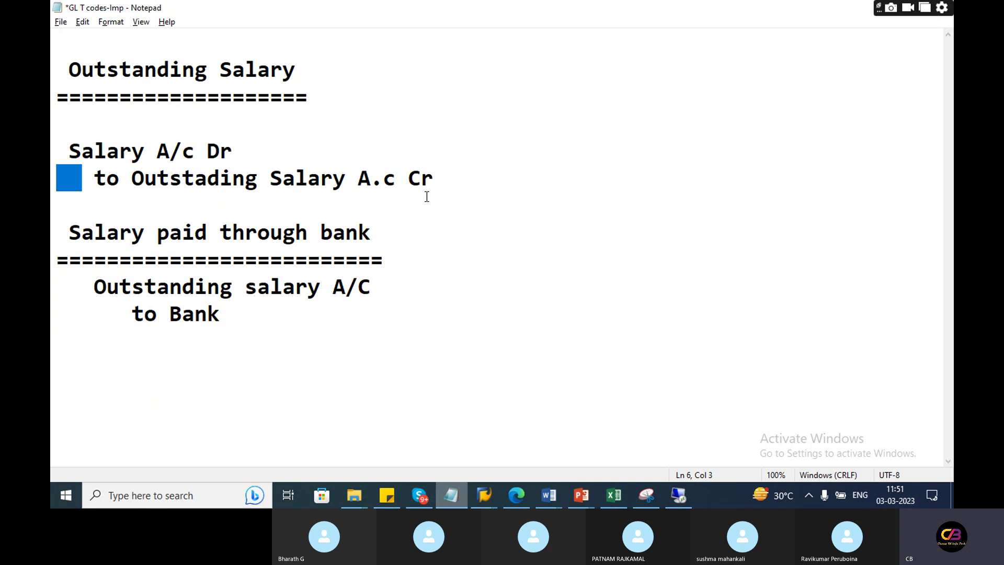
pyautogui.moveTo(447, 180); pyautogui.dragTo(68, 152)
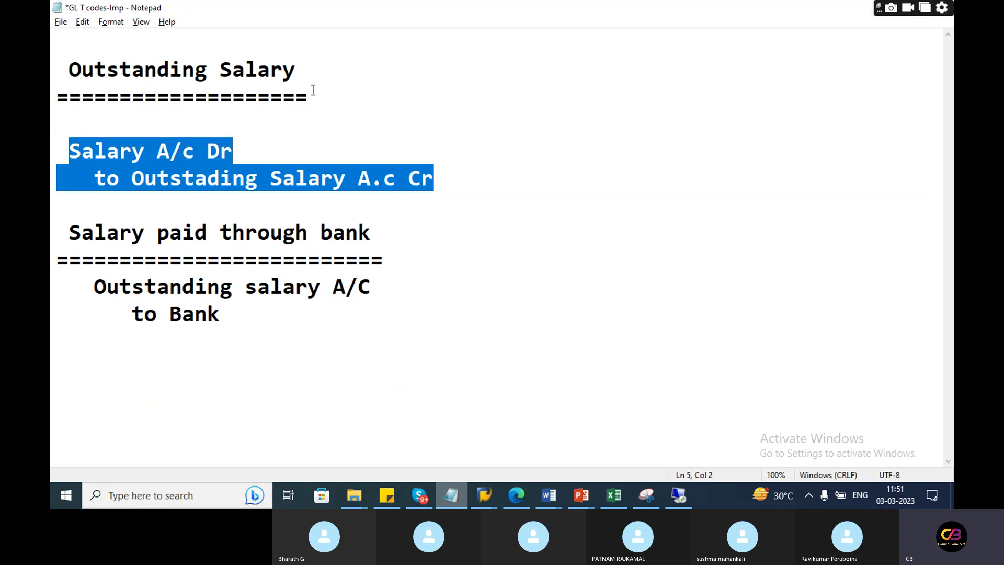
pyautogui.click(314, 92)
pyautogui.click(329, 75)
pyautogui.write('-------50K')
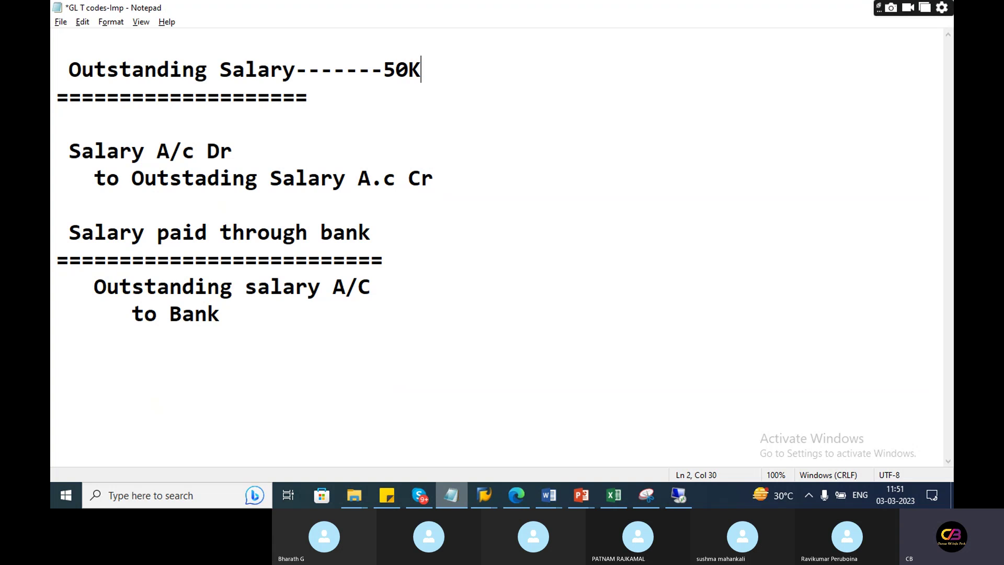
pyautogui.write('-----50K')
pyautogui.moveTo(461, 169); pyautogui.dragTo(52, 137)
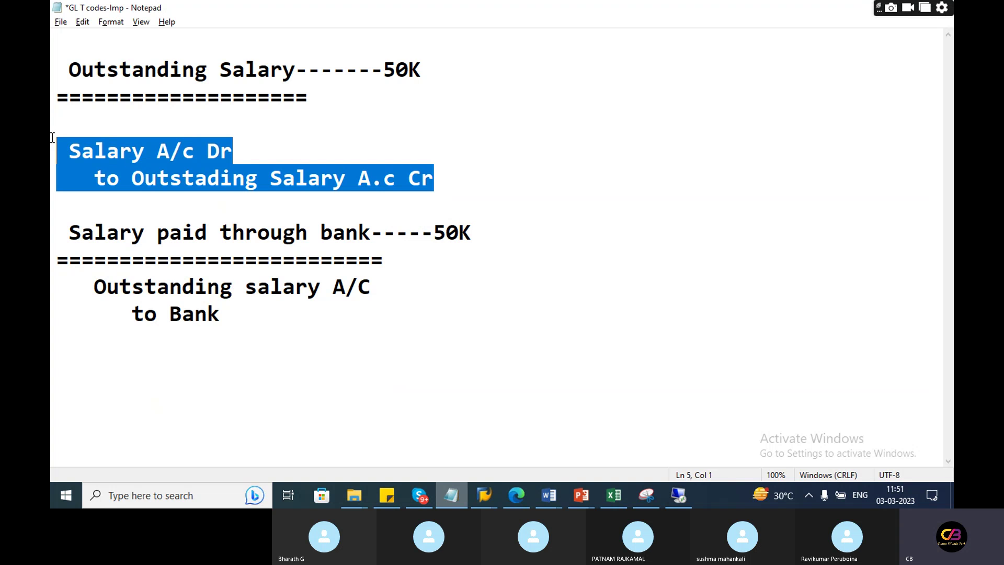
# Return to SAP, leave the G/L account display for SAP Easy Access, and switch to the Skype call window.
pyautogui.hotkey('alt', 'Tab')
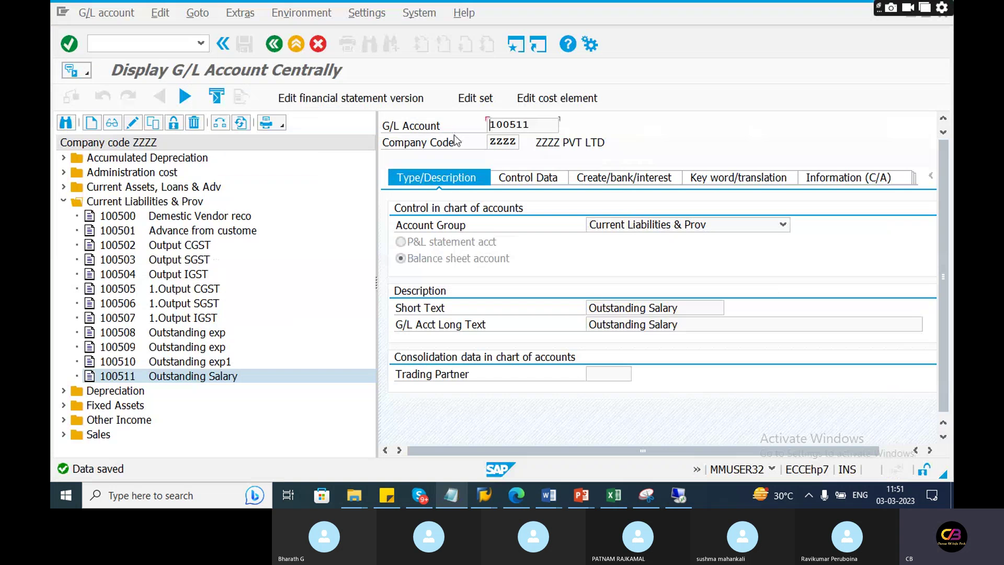
pyautogui.click(296, 44)
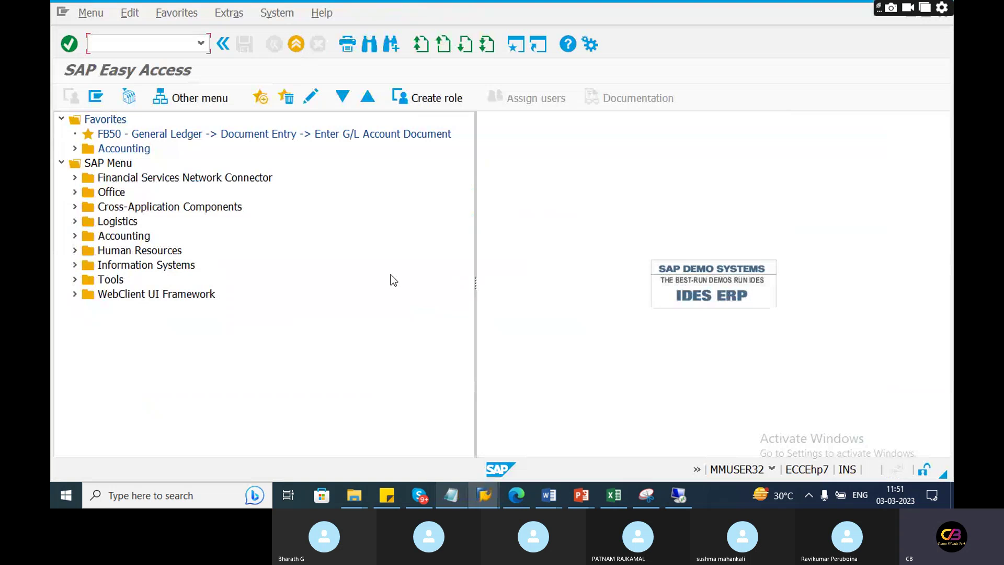
pyautogui.click(423, 494)
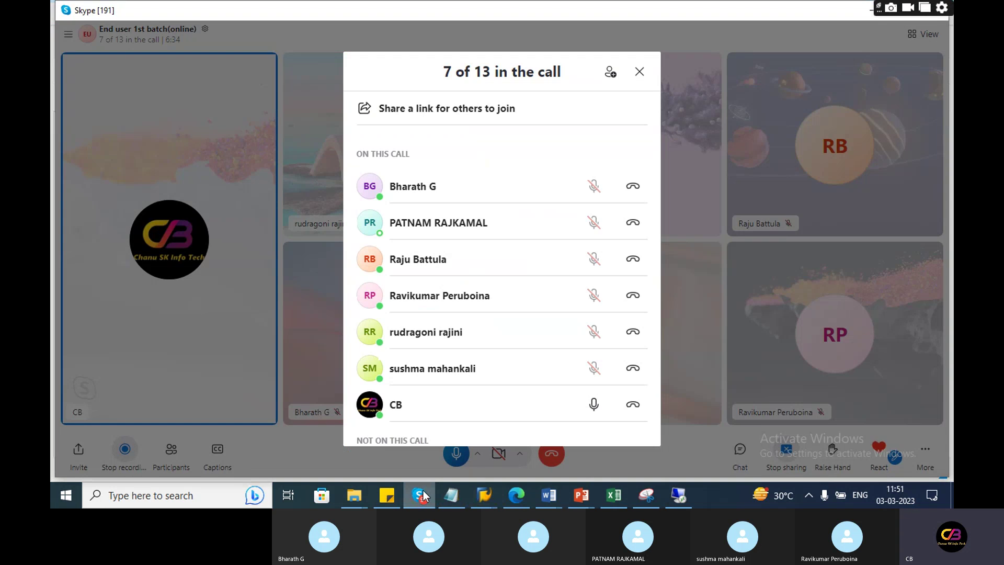
# Switch back to SAP and open F-02 General Posting from the General Ledger document entry transactions under Financial Accounting.
pyautogui.click(262, 321)
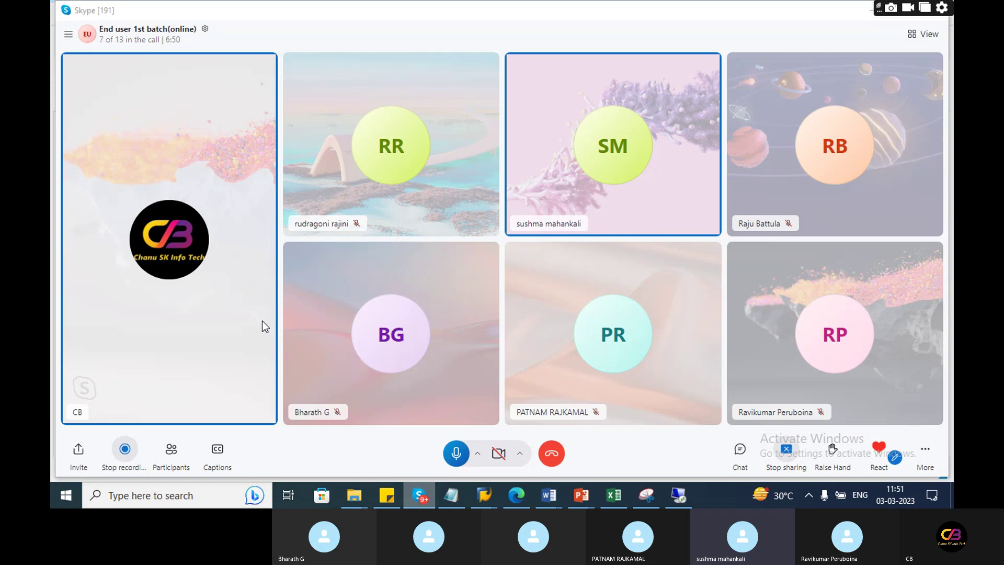
pyautogui.hotkey('alt', 'Tab')
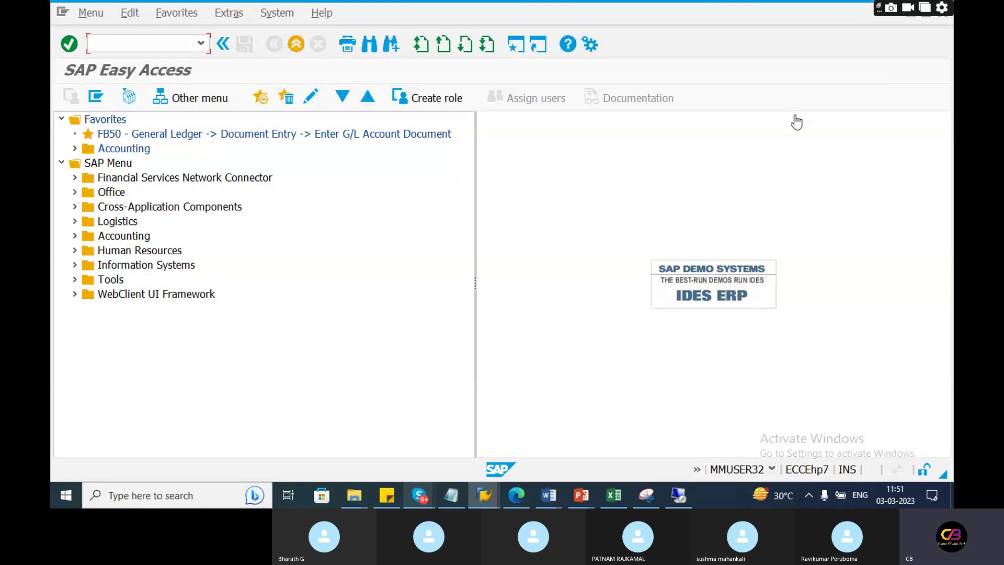
pyautogui.click(75, 238)
pyautogui.click(88, 251)
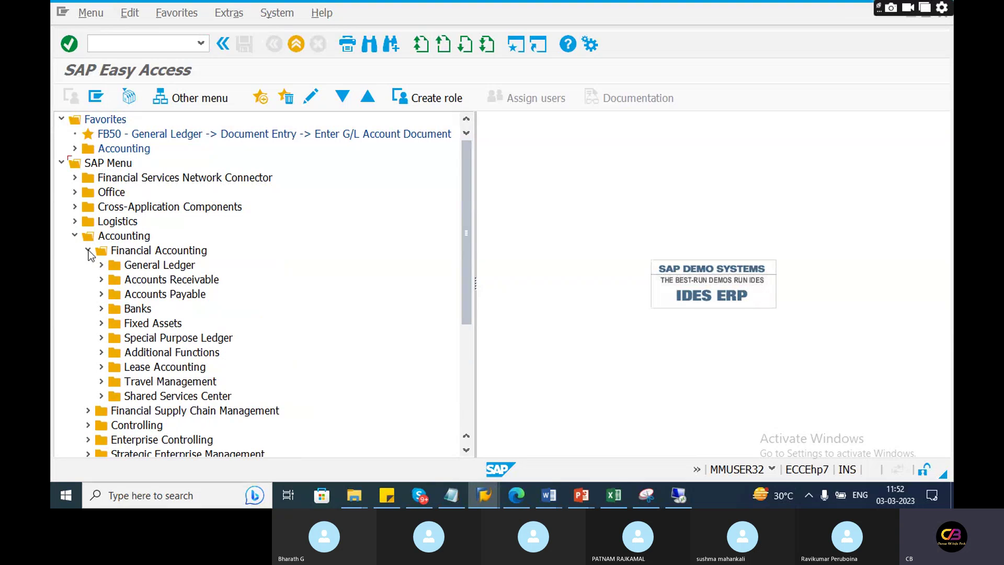
pyautogui.click(100, 267)
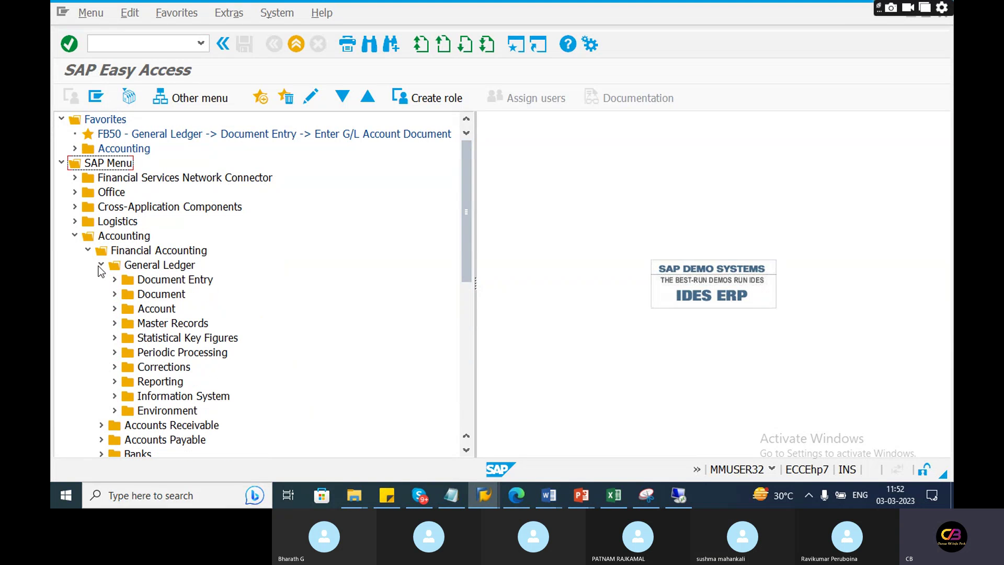
pyautogui.click(115, 282)
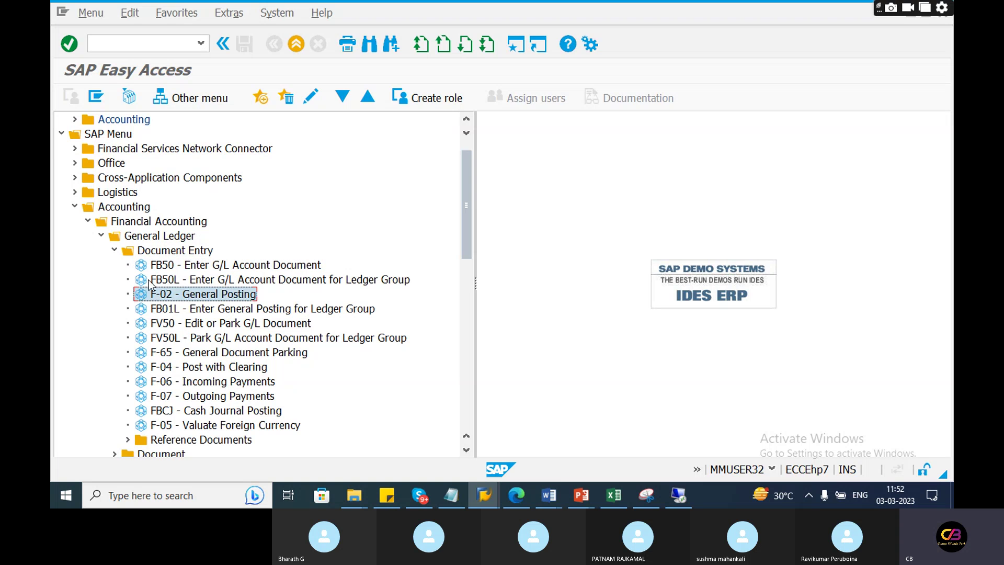
pyautogui.click(190, 296)
pyautogui.doubleClick(181, 296)
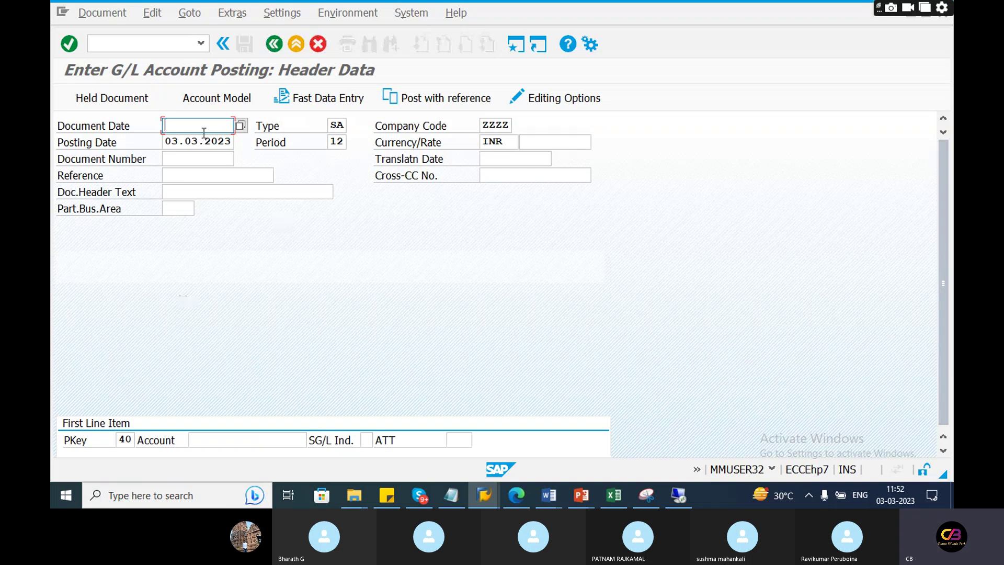
# Fill in the posting header with document date 03.03.2023, reference 739439393 and header text Outstanding Salary.
pyautogui.moveTo(168, 140); pyautogui.dragTo(262, 145)
pyautogui.hotkey('ctrl', 'c')
pyautogui.click(191, 124)
pyautogui.hotkey('ctrl', 'v')
pyautogui.click(196, 179)
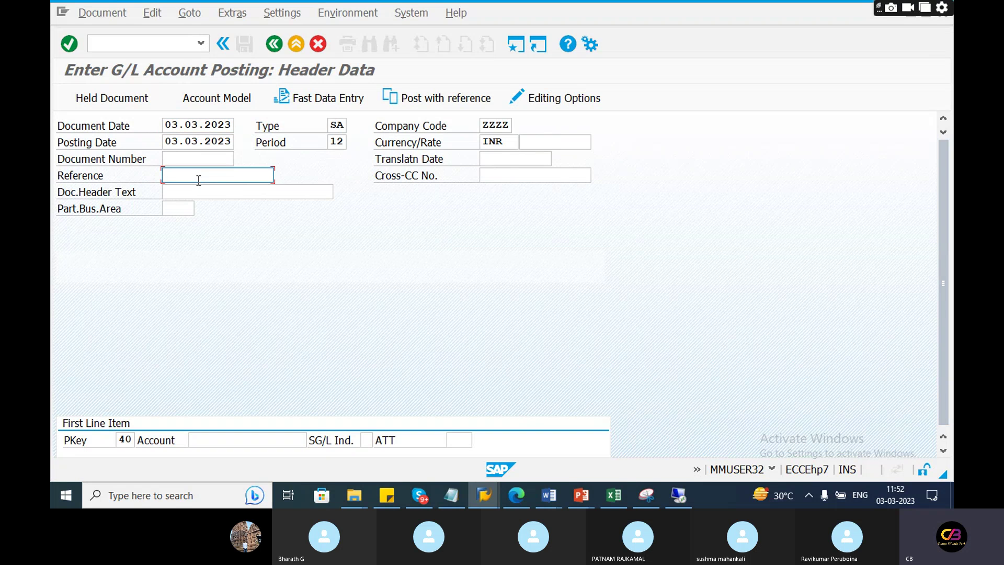
pyautogui.write('739439393')
pyautogui.click(192, 191)
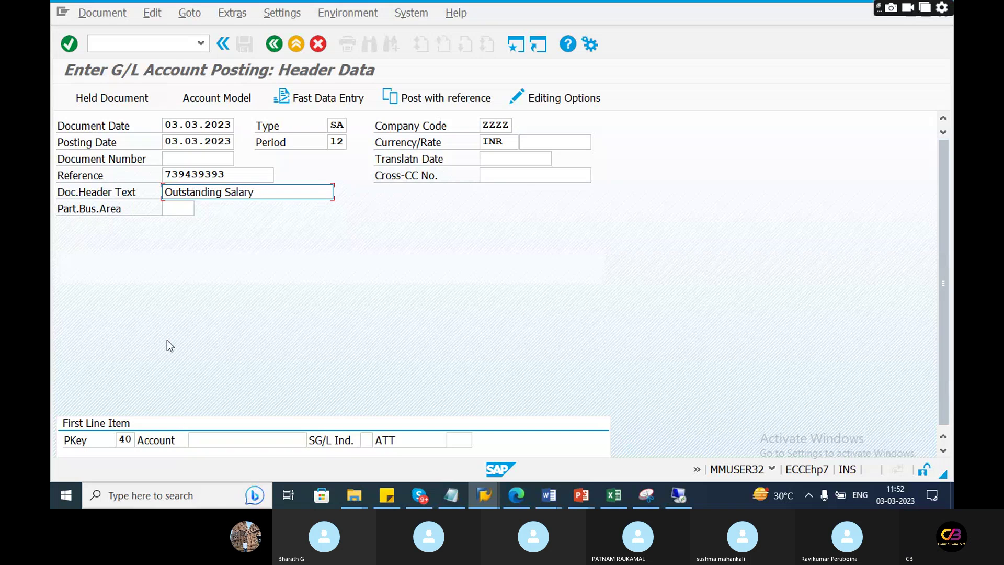
# List the G/L accounts by description for the first line item with posting key 40.
pyautogui.moveTo(133, 439); pyautogui.dragTo(107, 440)
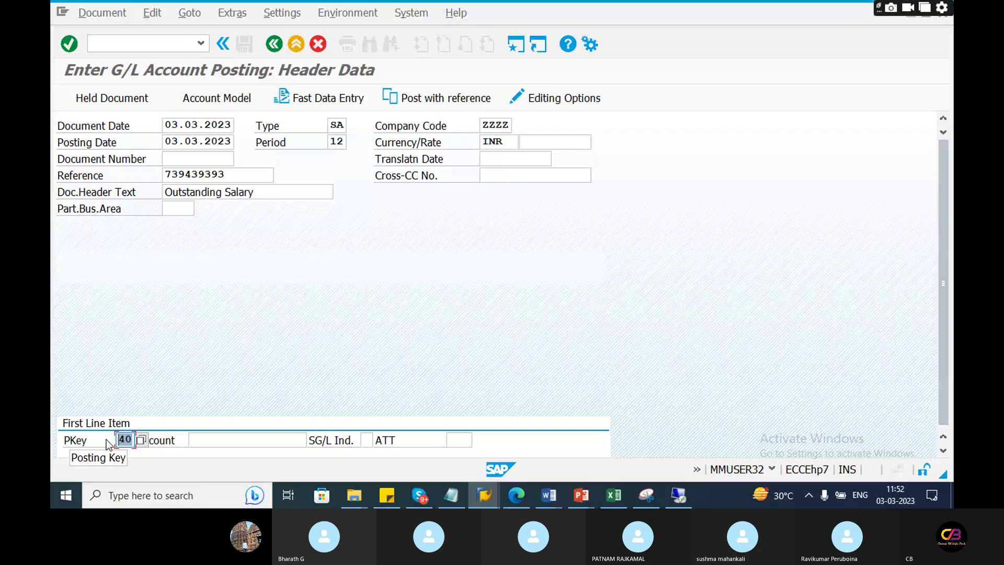
pyautogui.click(234, 442)
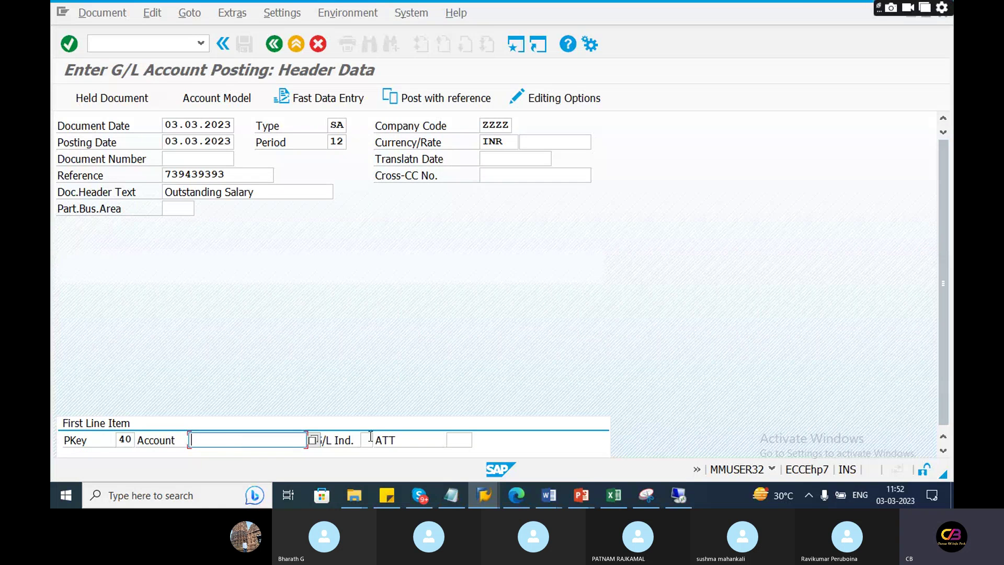
pyautogui.click(316, 444)
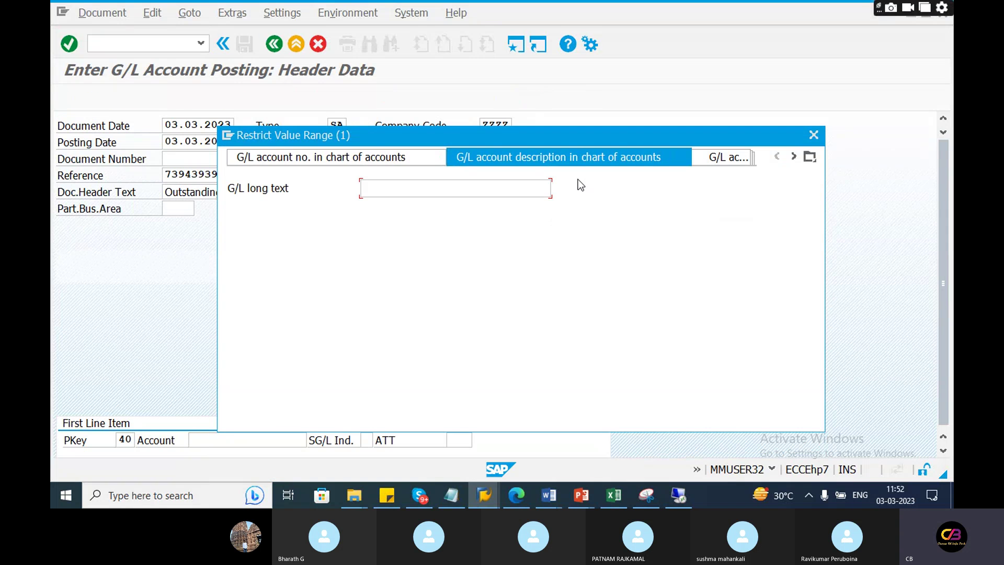
pyautogui.click(764, 411)
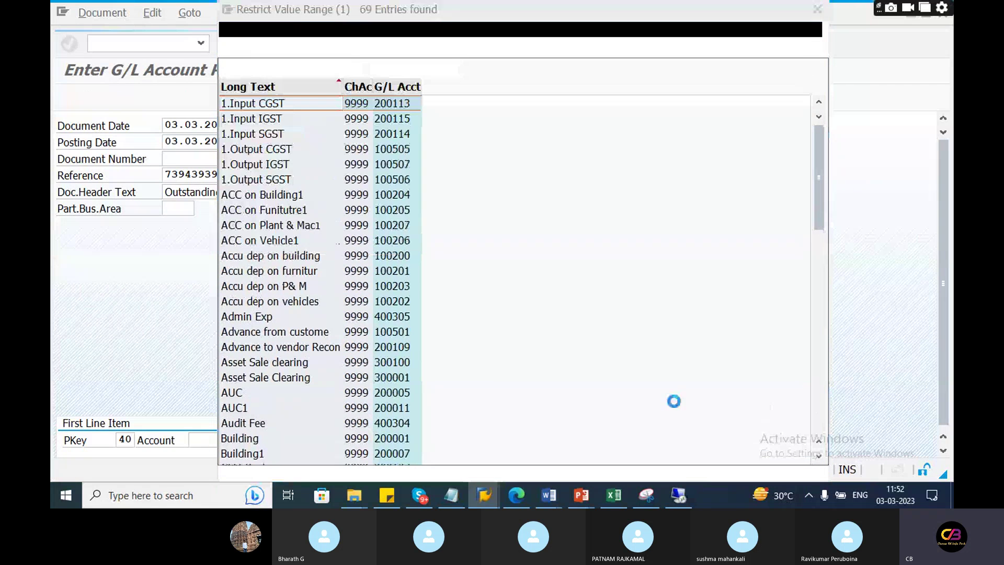
# Check the debit line of the outstanding salary entry in Notepad and return to the SAP account list.
pyautogui.click(453, 495)
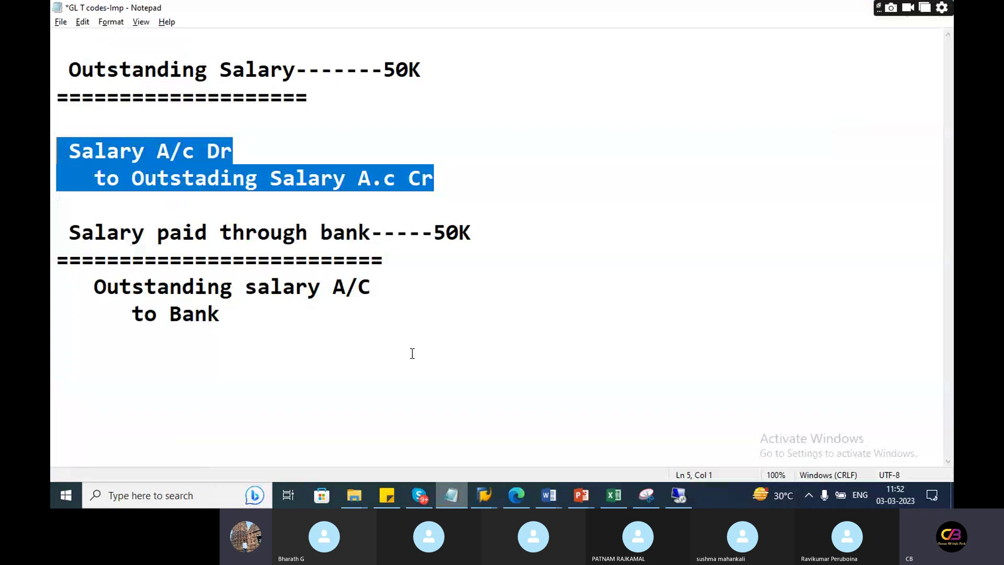
pyautogui.click(282, 150)
pyautogui.moveTo(260, 151); pyautogui.dragTo(70, 151)
pyautogui.hotkey('alt', 'Tab')
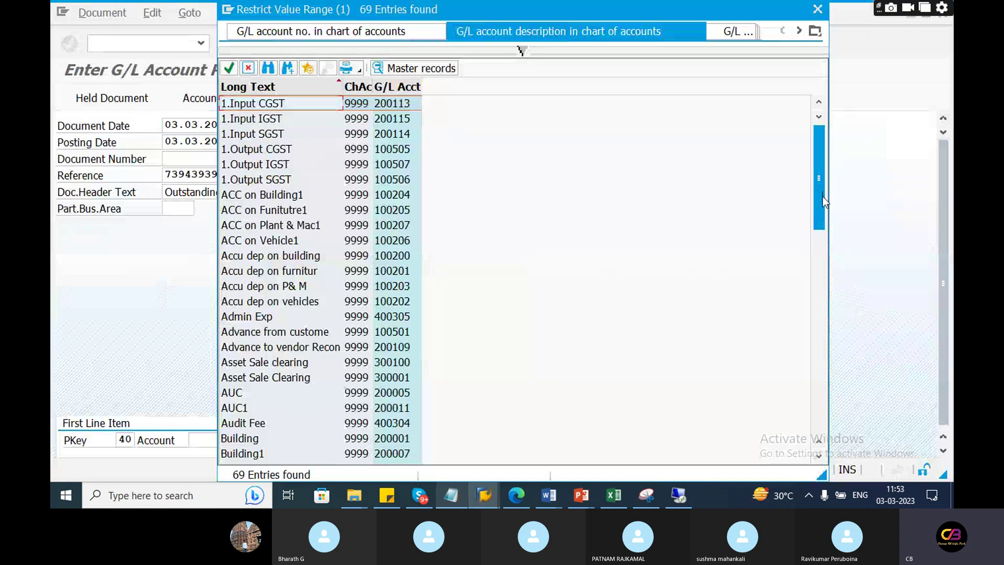
# Search the account list for Salary, choose Salary A.c 400302 as the debit account and continue to its line item.
pyautogui.moveTo(823, 196)
pyautogui.mouseDown()
pyautogui.moveTo(815, 317)
pyautogui.moveTo(811, 182)
pyautogui.mouseUp()
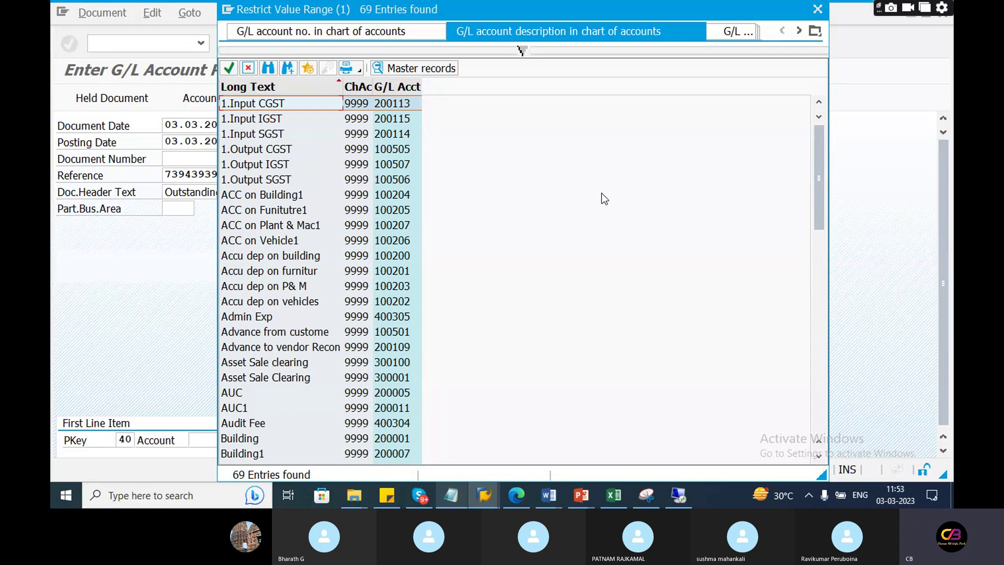
pyautogui.hotkey('ctrl', 'f')
pyautogui.write('Salary')
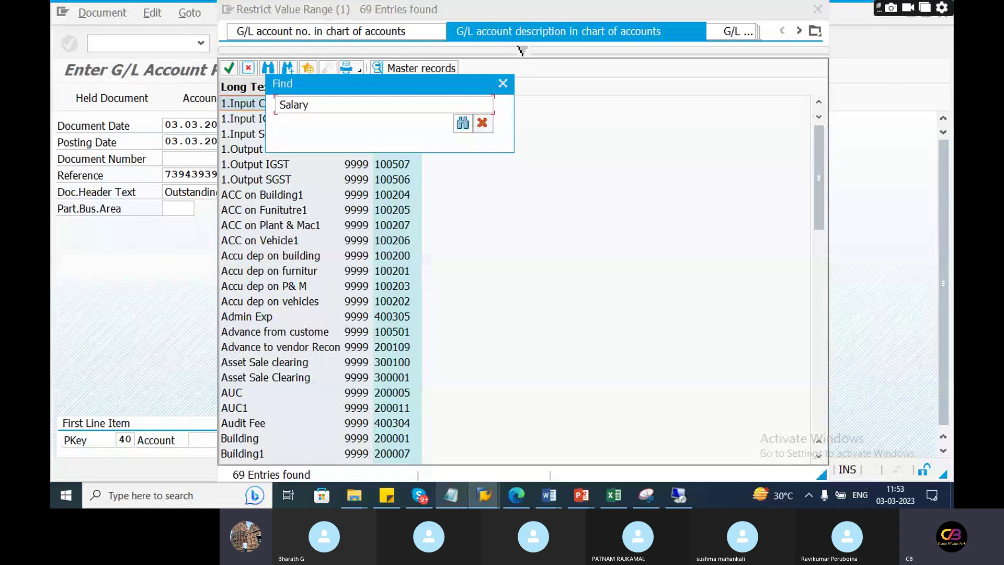
pyautogui.press('Return')
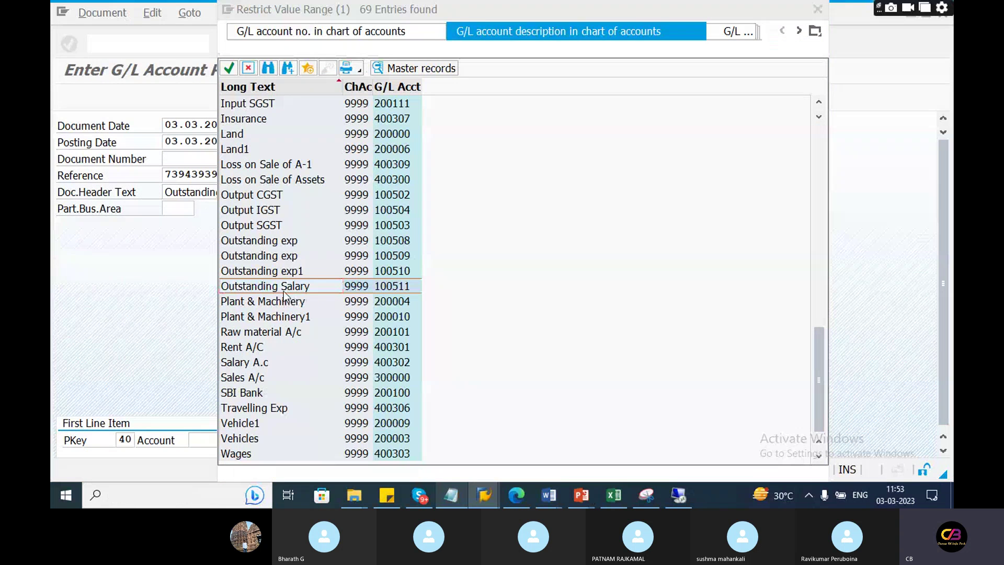
pyautogui.doubleClick(240, 362)
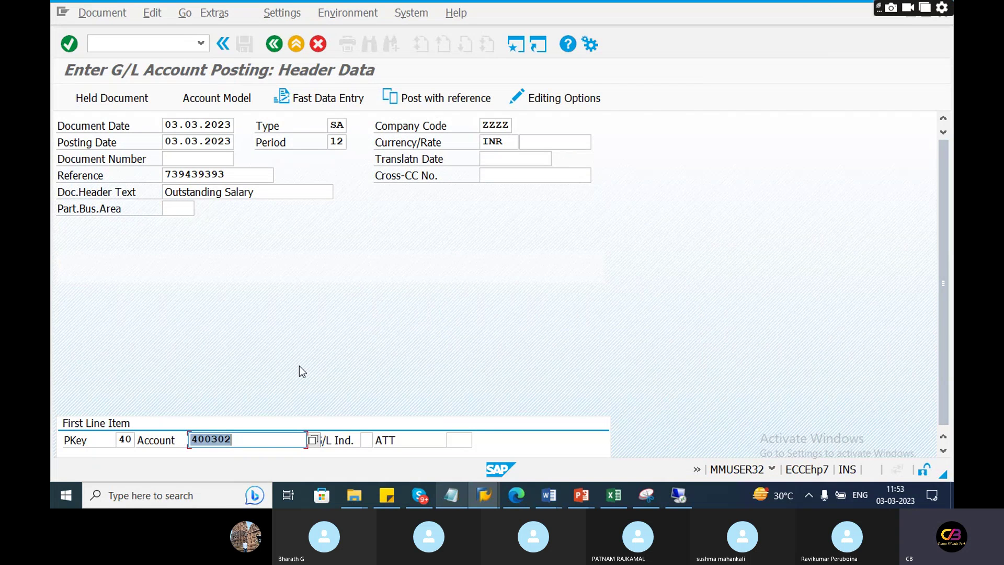
pyautogui.press('Return')
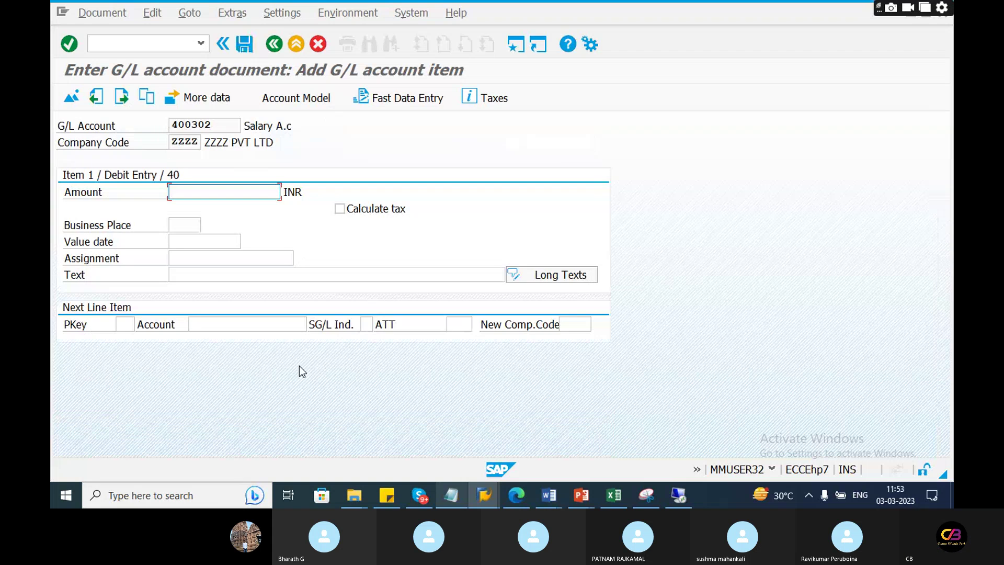
# Enter an amount of 50000 and the text Outstanding Salary for the debit item, and set the next item's posting key to 50.
pyautogui.write('50000')
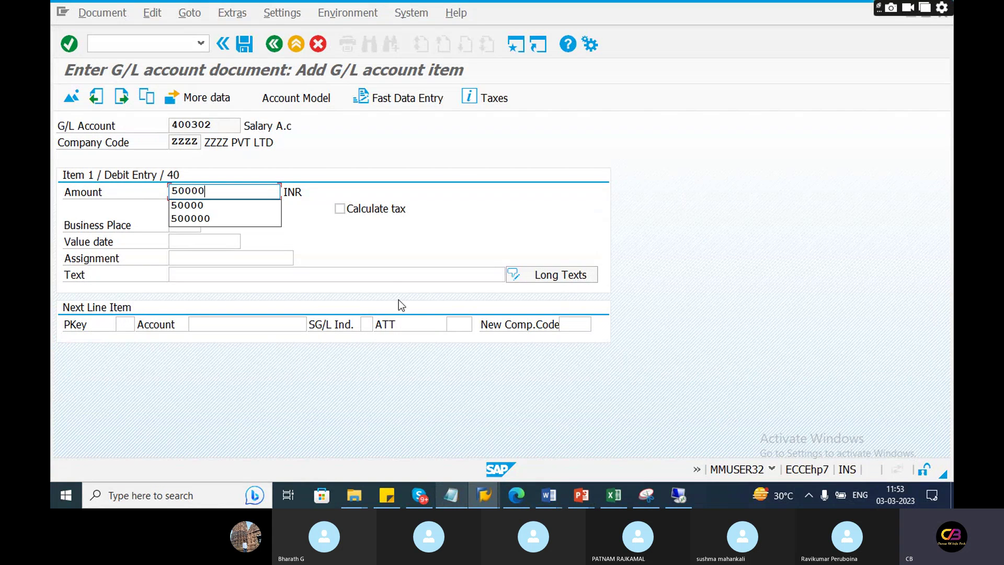
pyautogui.click(315, 272)
pyautogui.click(315, 272)
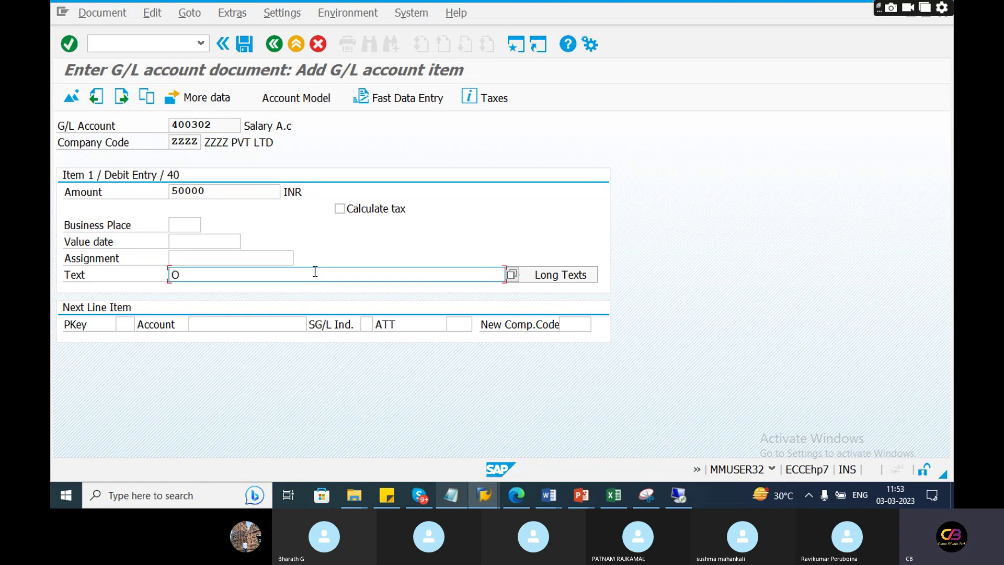
pyautogui.write('Outstanding Salry')
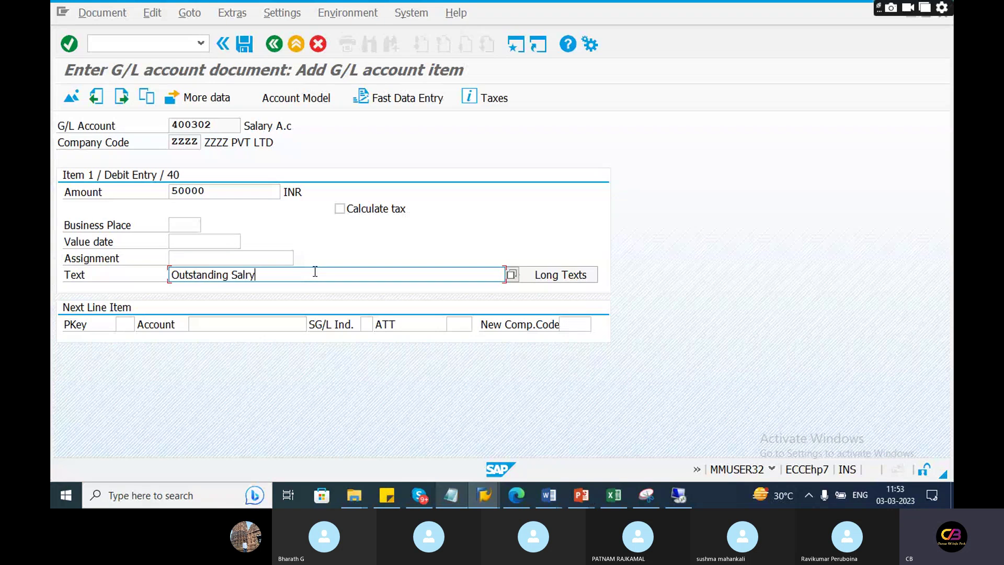
pyautogui.press('BackSpace')
pyautogui.press('BackSpace')
pyautogui.click(130, 325)
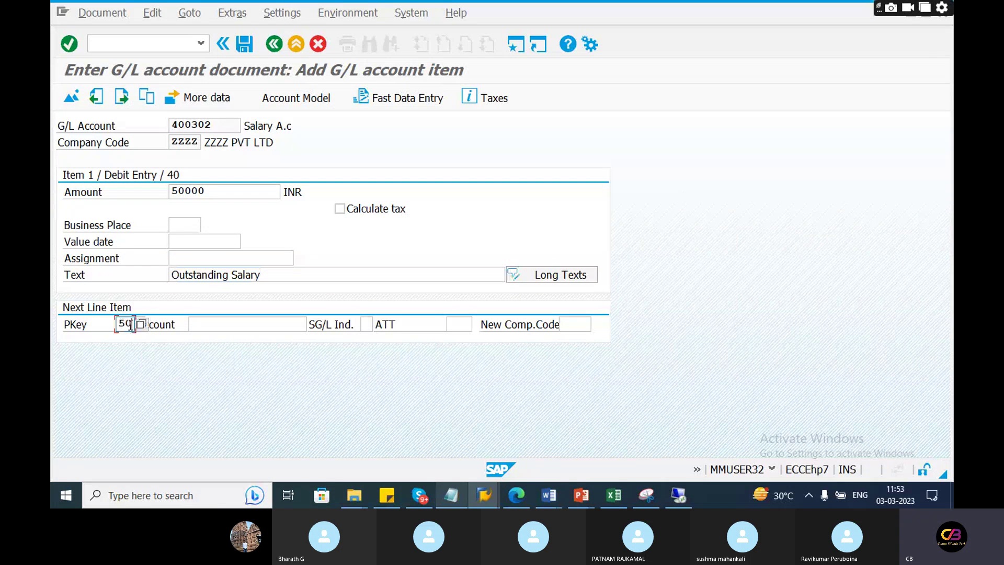
# Check the credit line of the outstanding salary entry in Notepad and return to the SAP posting.
pyautogui.click(443, 490)
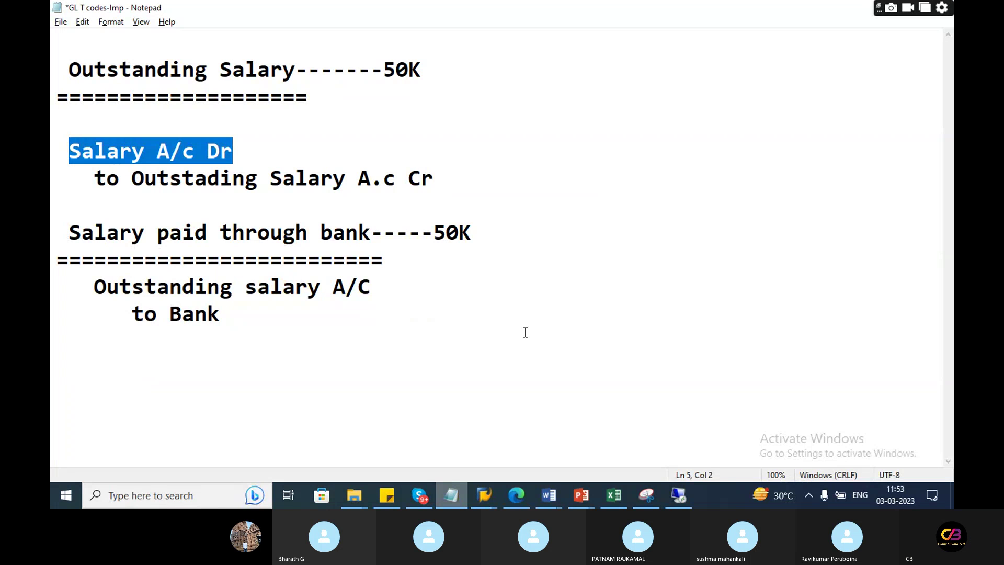
pyautogui.moveTo(465, 175); pyautogui.dragTo(107, 178)
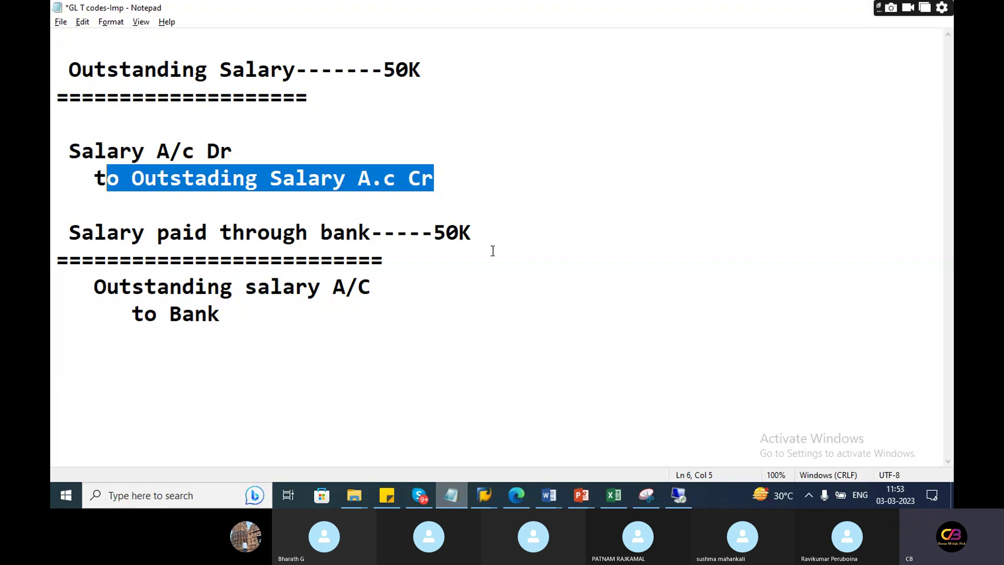
pyautogui.hotkey('alt', 'Tab')
# List the G/L accounts by description for the next line item and search them for Salary.
pyautogui.click(302, 322)
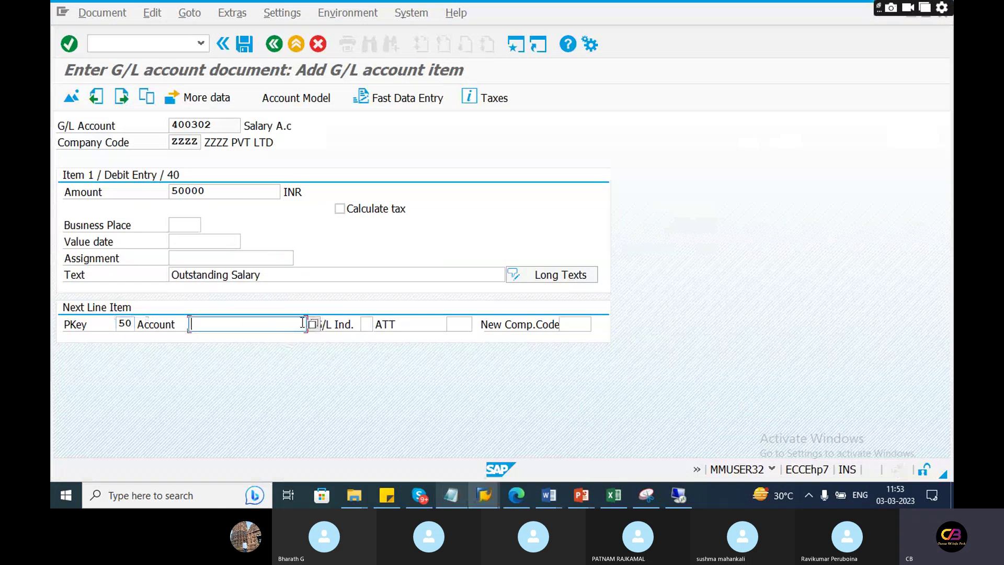
pyautogui.click(314, 324)
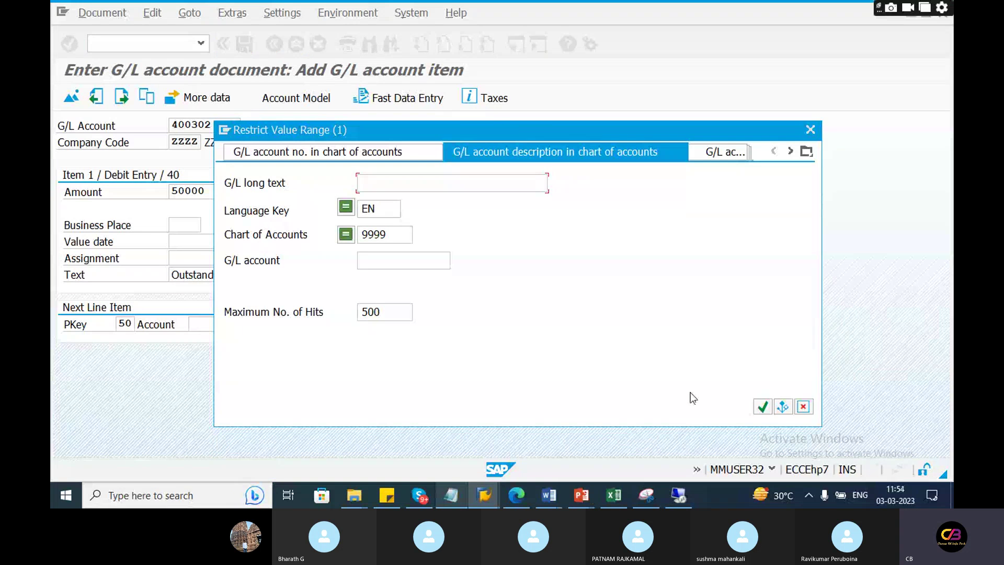
pyautogui.click(762, 406)
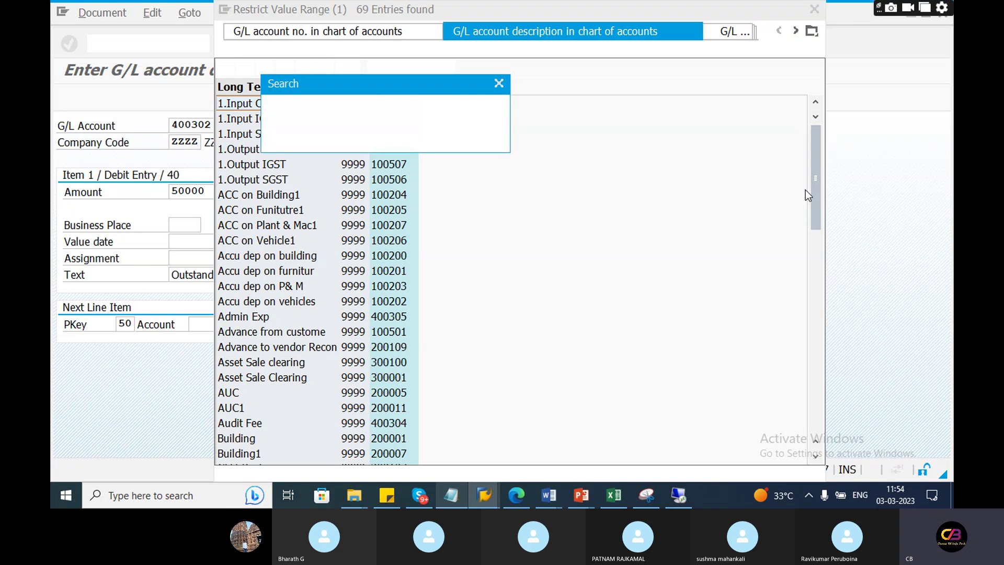
pyautogui.hotkey('alt', 'Tab')
pyautogui.hotkey('alt', 'Tab')
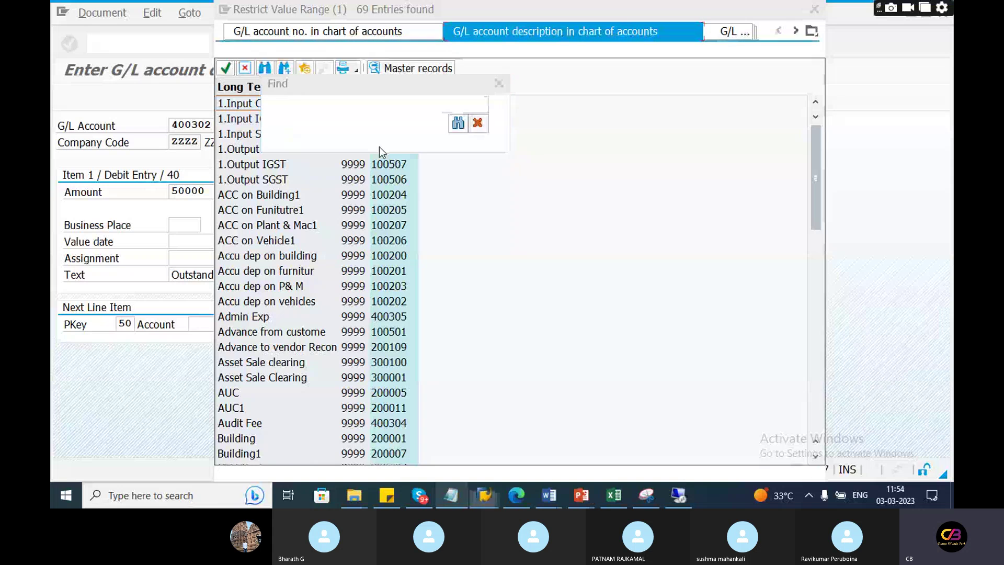
pyautogui.write('Salary')
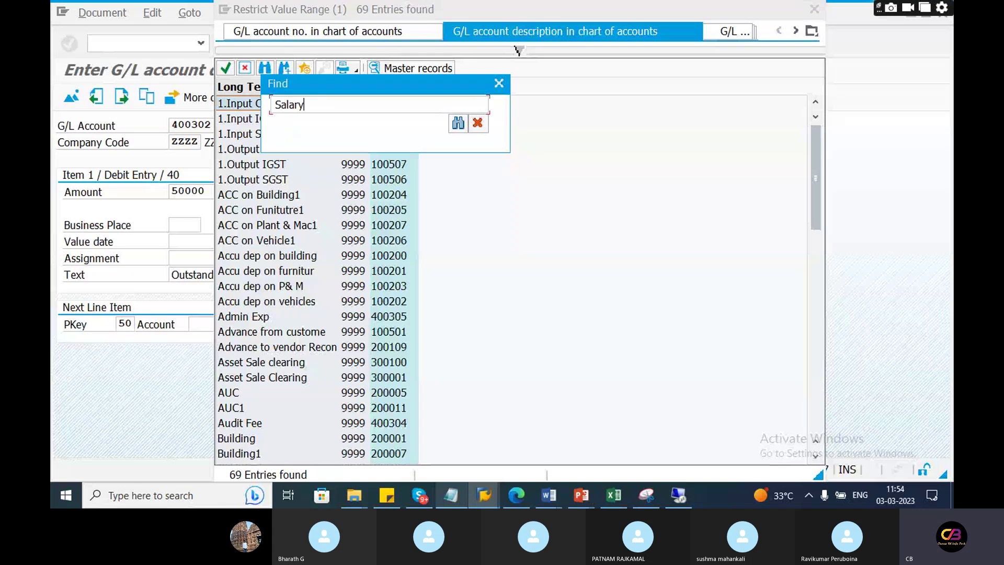
pyautogui.press('Return')
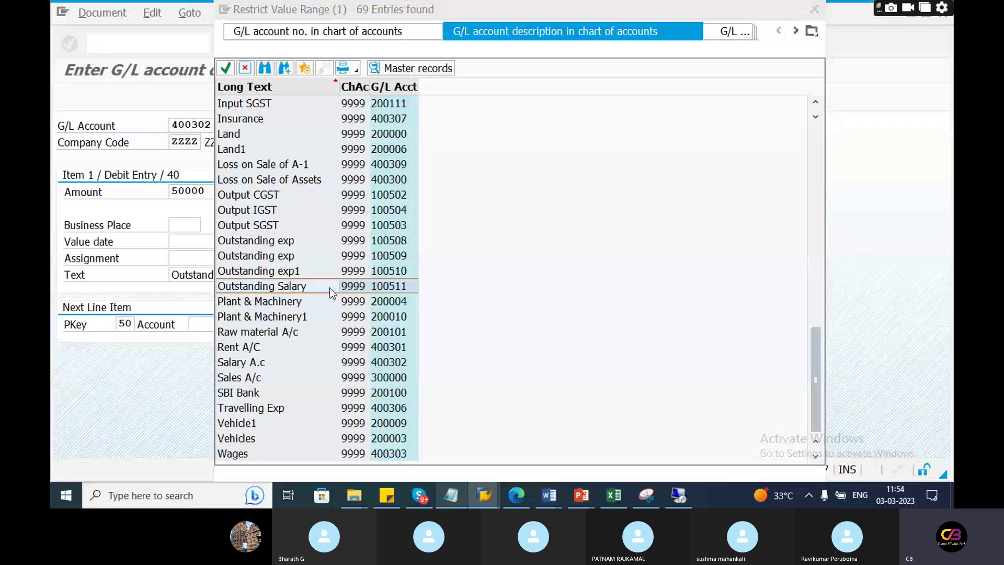
# Choose Outstanding Salary 100511 as the credit account and continue to its line item.
pyautogui.click(388, 293)
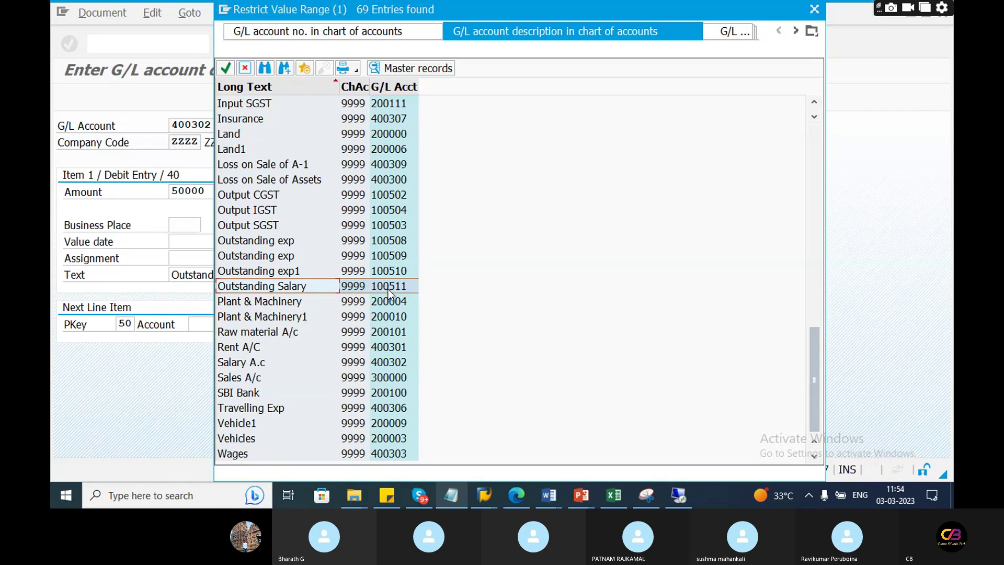
pyautogui.doubleClick(345, 291)
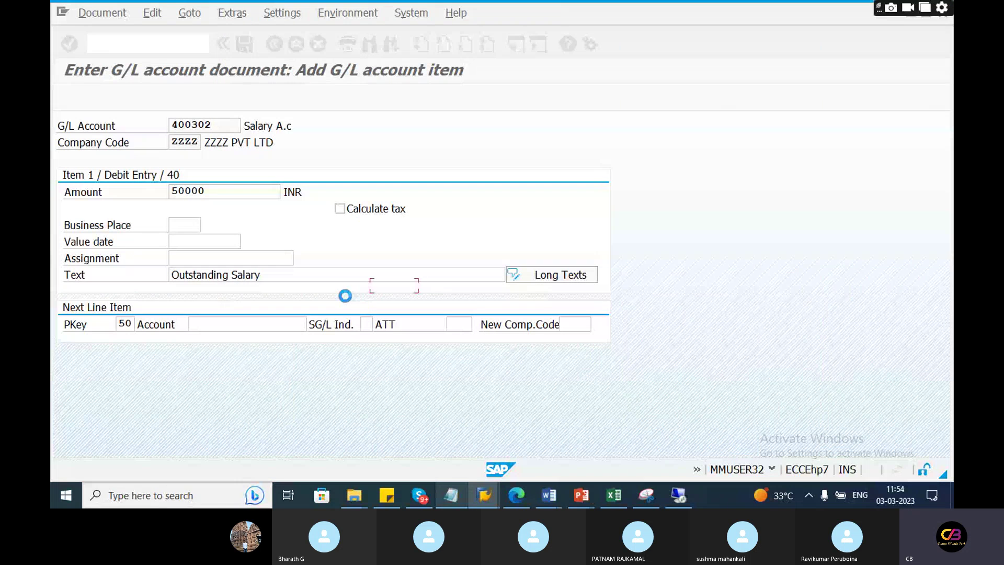
pyautogui.write('100511')
pyautogui.click(249, 324)
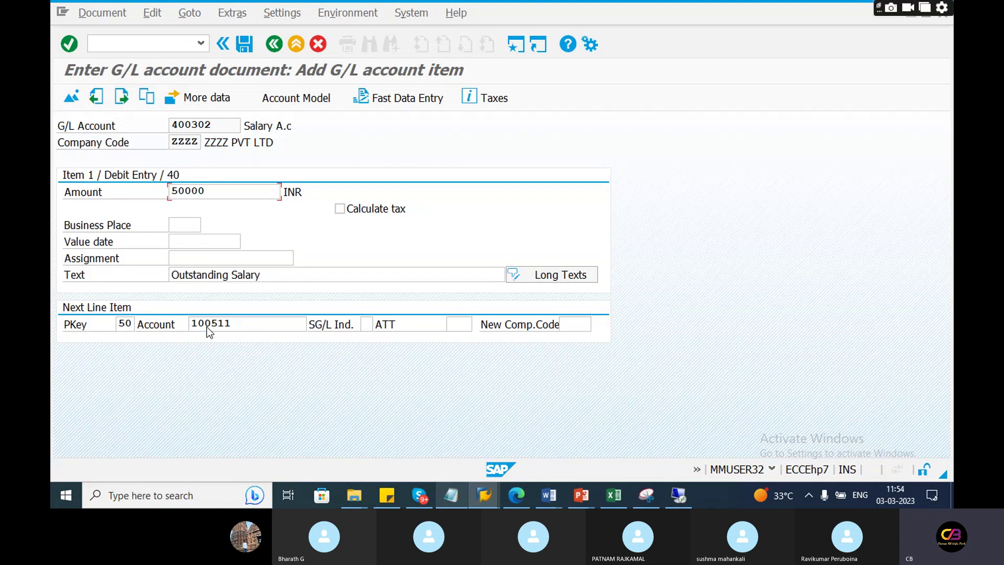
pyautogui.press('Return')
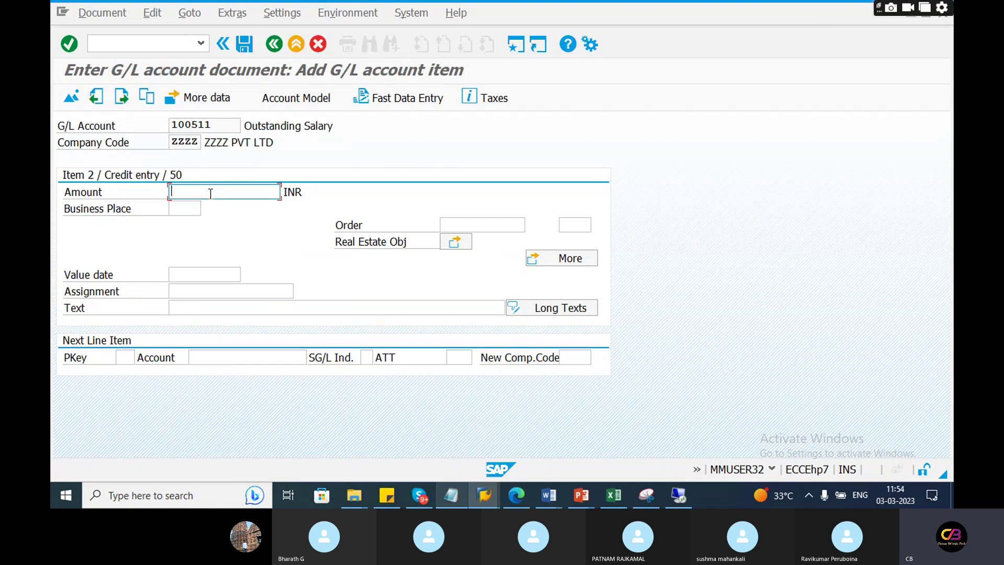
# Enter an amount of 50000 and the text Outstanding Salary for the credit item.
pyautogui.write('50000')
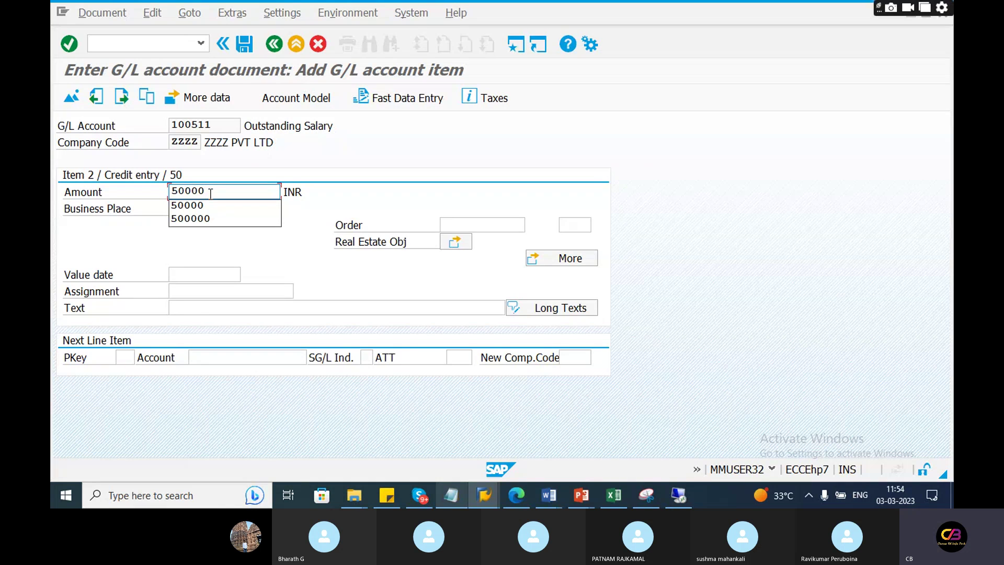
pyautogui.click(202, 309)
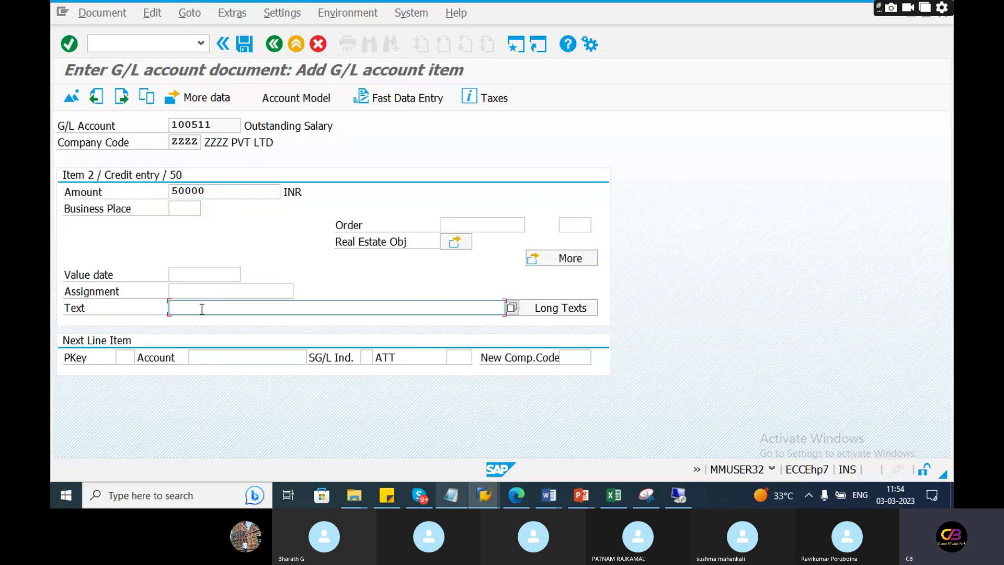
pyautogui.write('Outs')
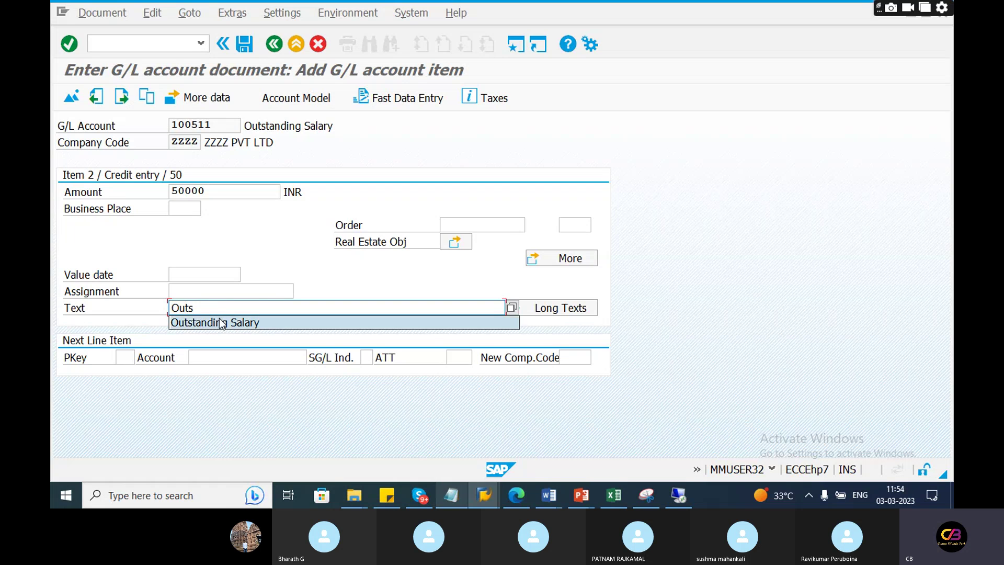
pyautogui.click(218, 322)
# Simulate the document, check its Salary and Outstanding Salary lines in the overview, and post it.
pyautogui.click(105, 18)
pyautogui.click(123, 89)
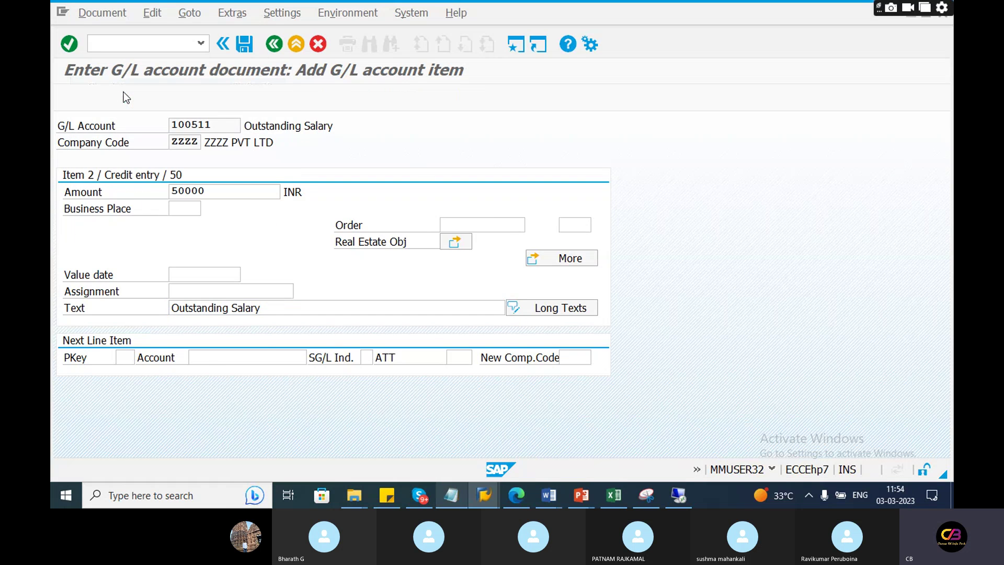
pyautogui.moveTo(298, 242); pyautogui.dragTo(183, 236)
pyautogui.moveTo(350, 260); pyautogui.dragTo(245, 260)
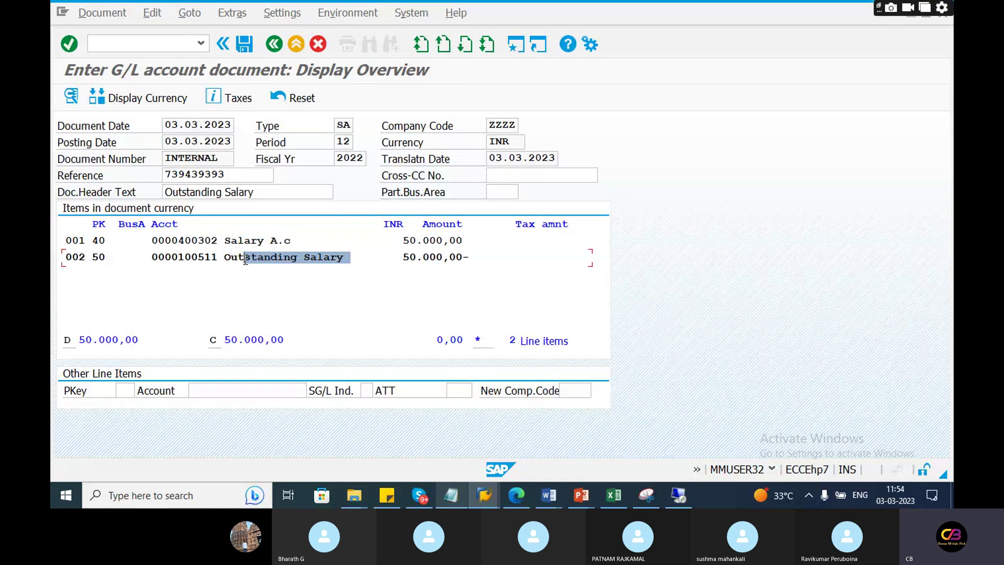
pyautogui.click(250, 45)
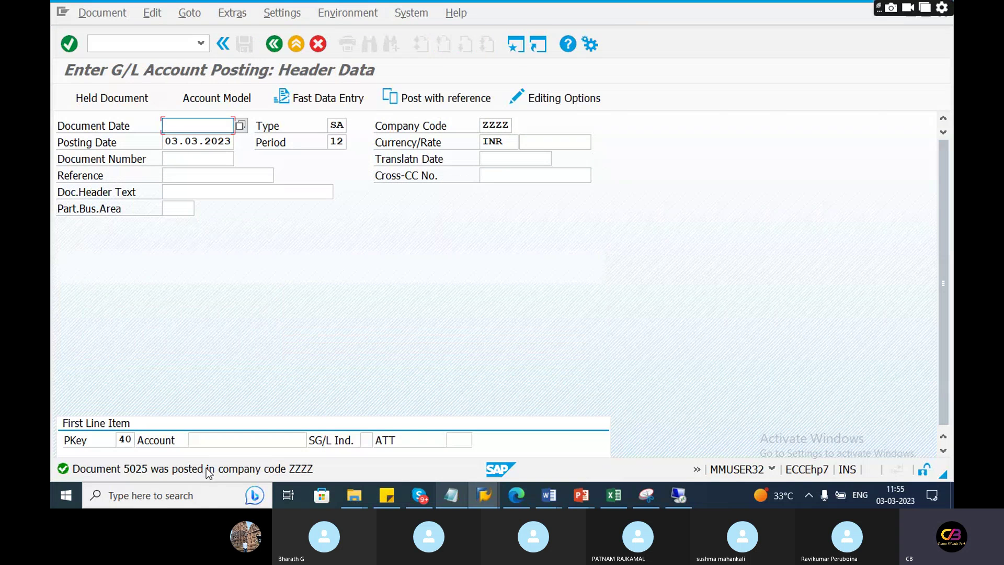
# Open a new SAP session and start FBL3N - Display/Change Line Items under Financial Accounting, General Ledger, Account.
pyautogui.moveTo(485, 497)
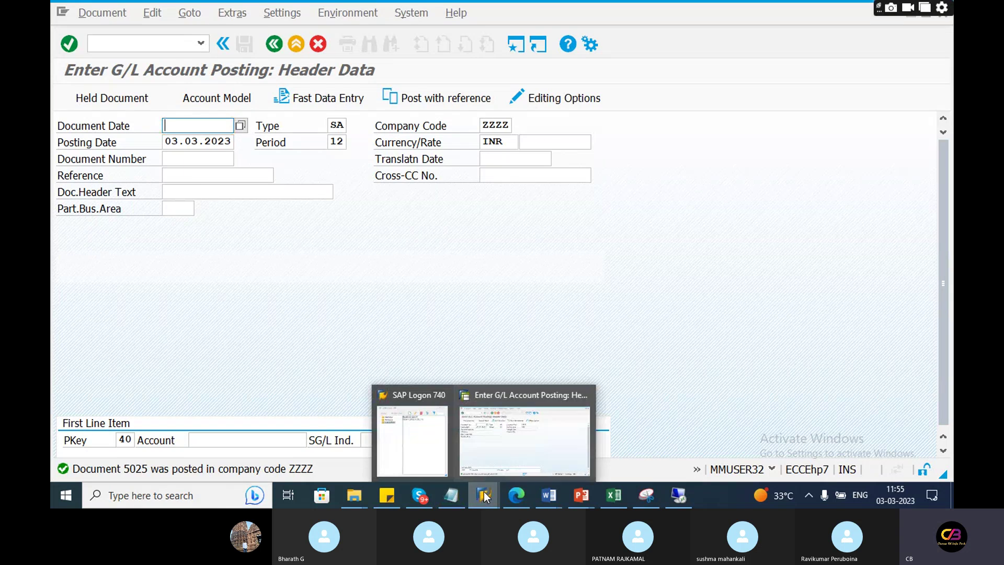
pyautogui.click(544, 413)
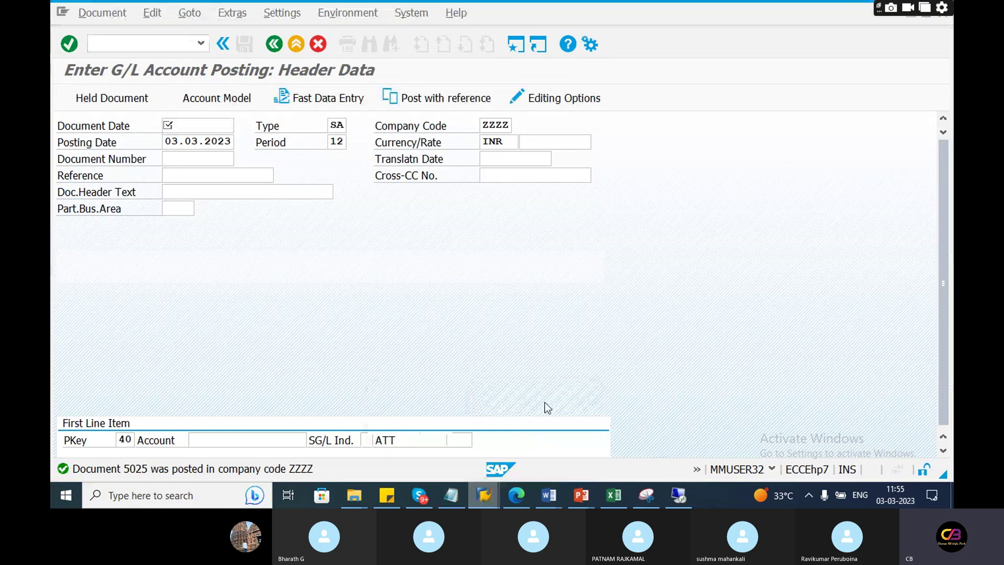
pyautogui.click(518, 47)
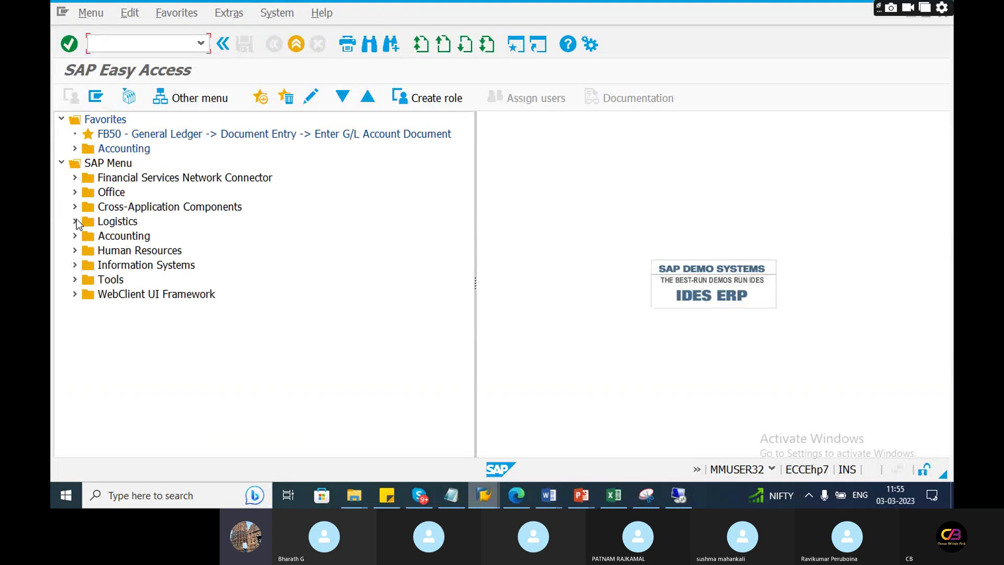
pyautogui.click(75, 236)
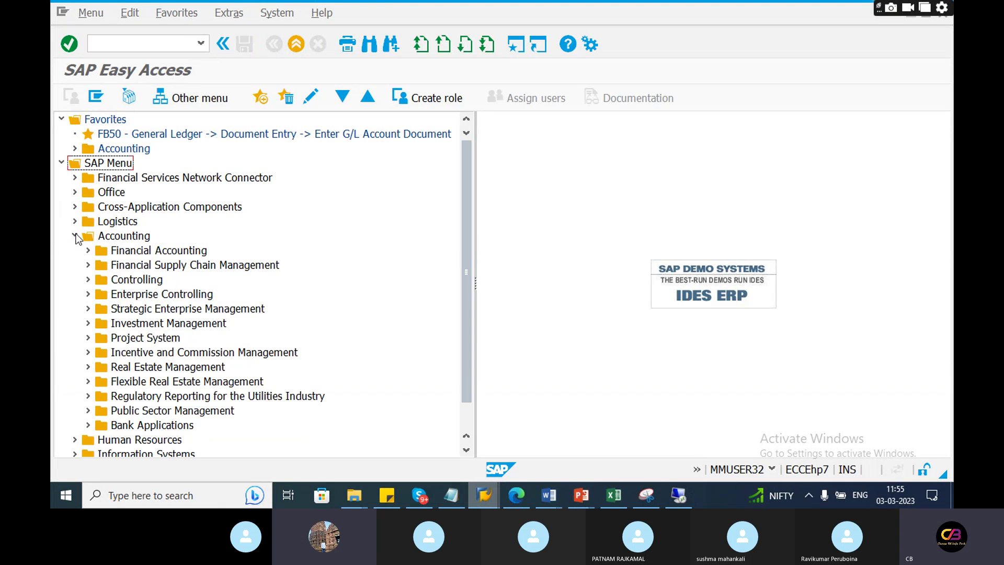
pyautogui.click(87, 252)
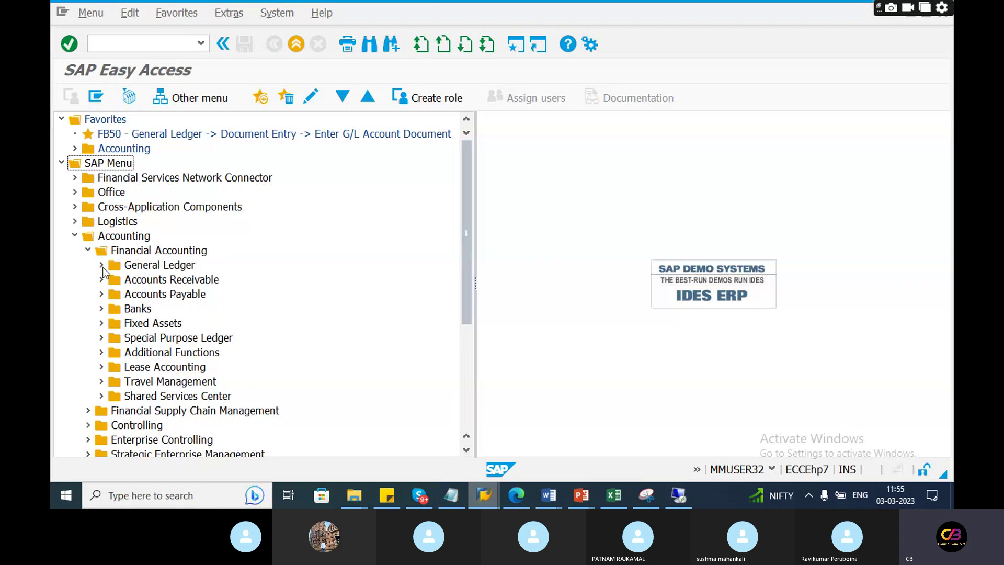
pyautogui.click(102, 266)
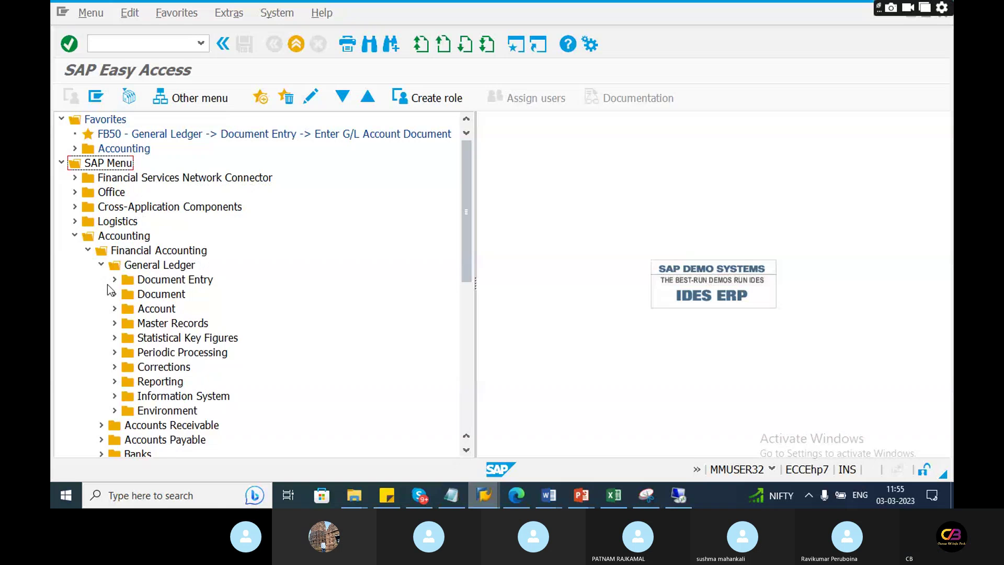
pyautogui.click(114, 309)
pyautogui.click(162, 323)
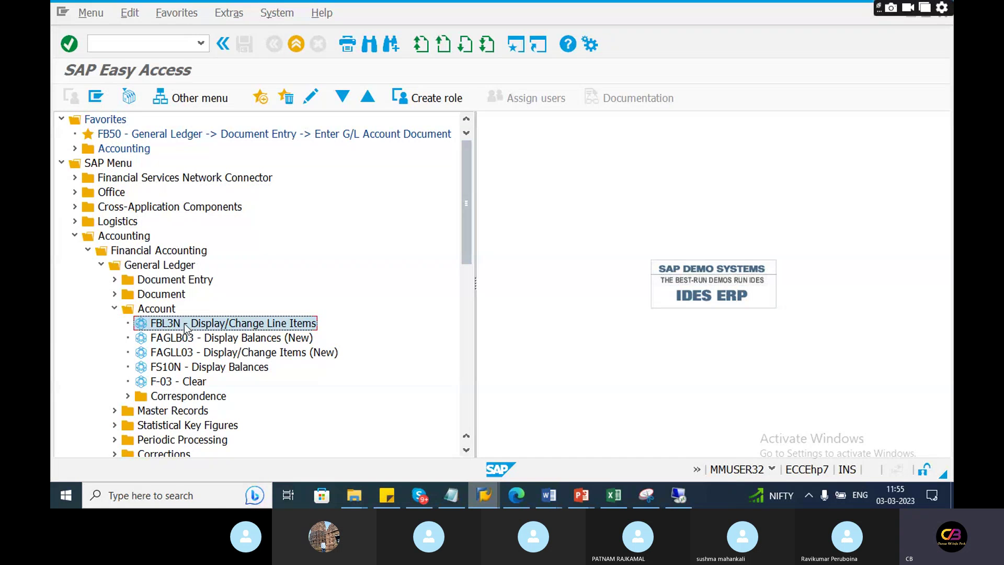
pyautogui.doubleClick(185, 324)
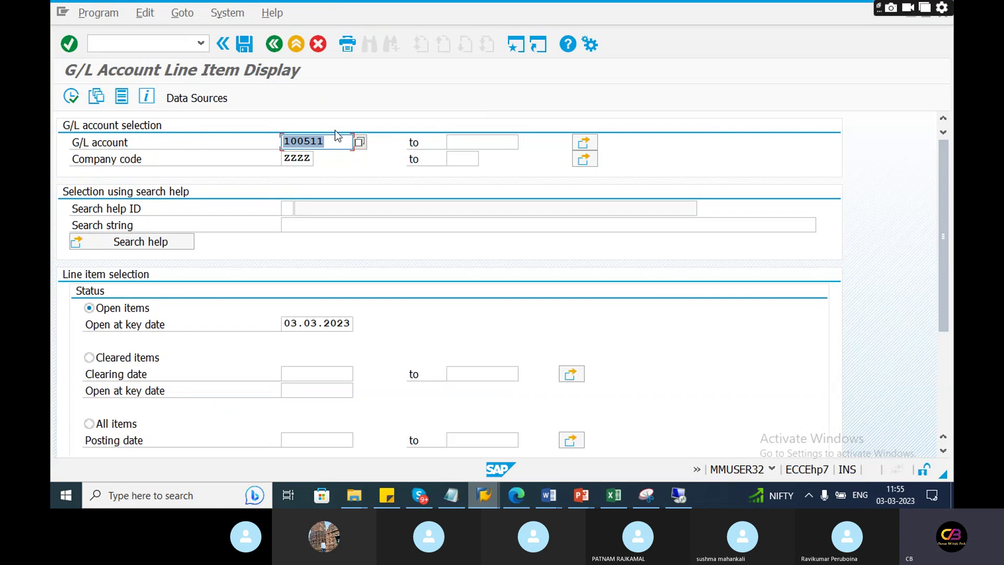
# List the open items of G/L account 100511 in company code ZZZZ and check the posted item's amount and status.
pyautogui.click(333, 140)
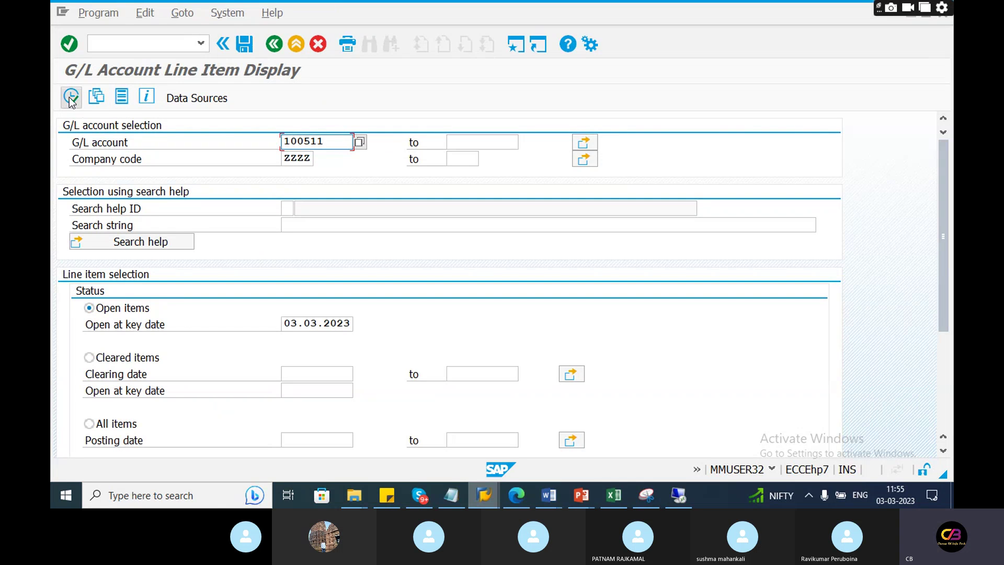
pyautogui.click(418, 497)
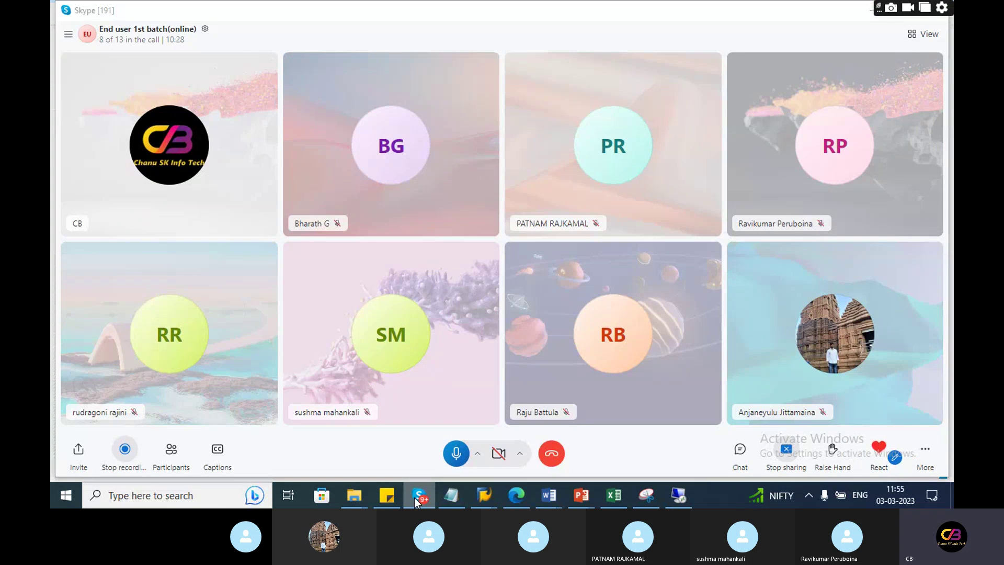
pyautogui.click(418, 498)
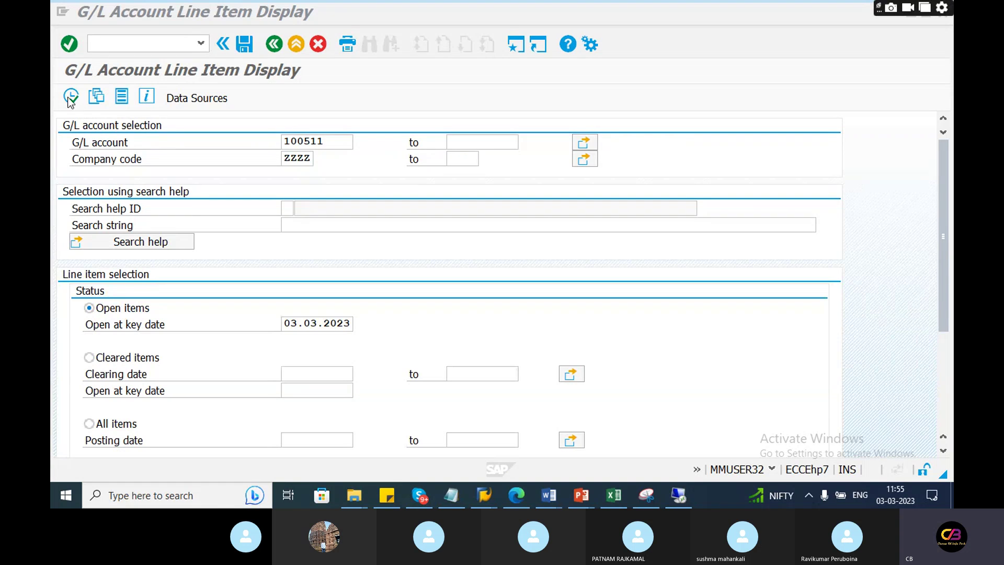
pyautogui.click(340, 143)
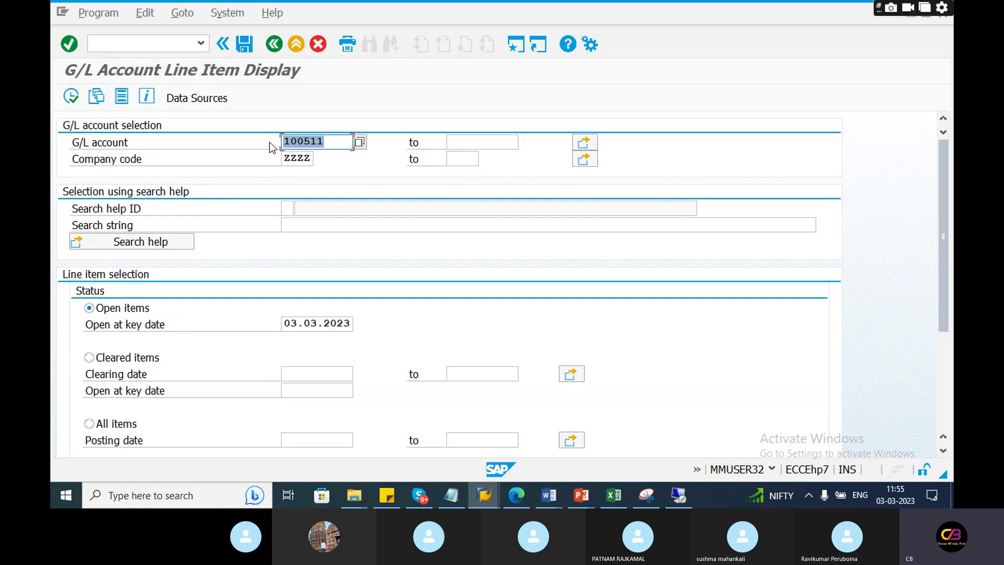
pyautogui.click(74, 101)
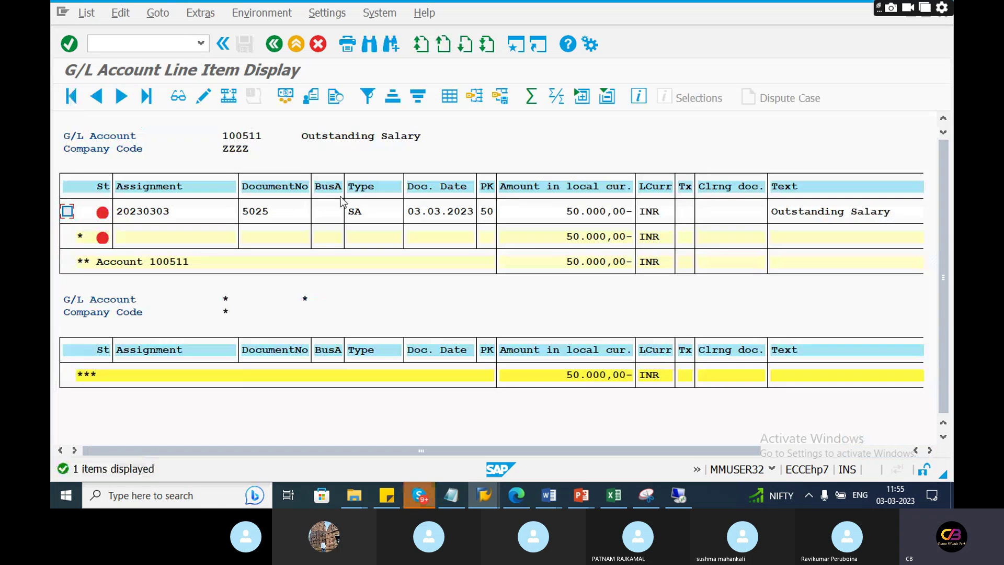
pyautogui.click(557, 214)
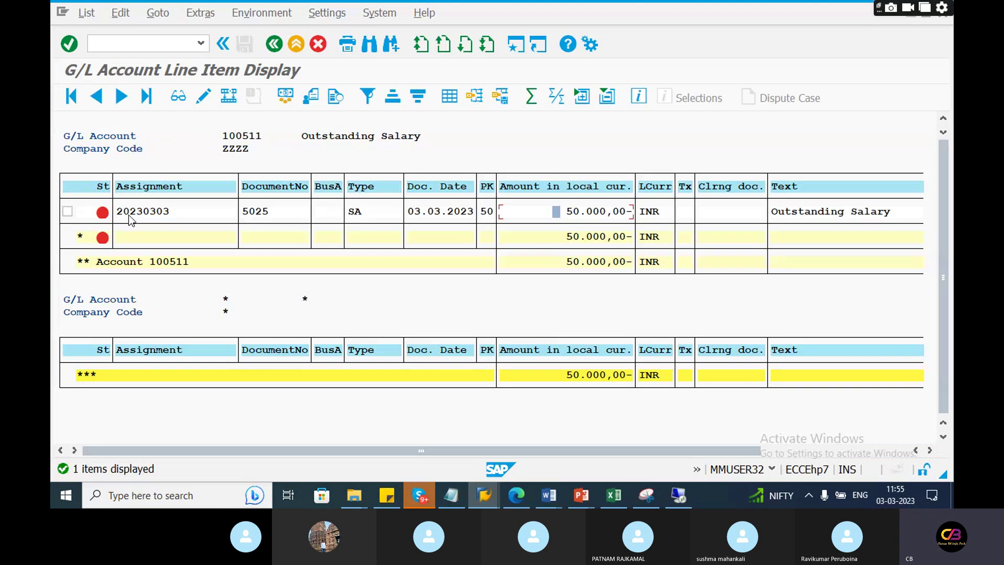
pyautogui.click(103, 212)
# Review the Salary debit and Outstanding Salary credit lines in Notepad and return to the SAP line item list.
pyautogui.click(456, 497)
pyautogui.click(494, 197)
pyautogui.hotkey('shift', 'Up')
pyautogui.hotkey('shift', 'Up')
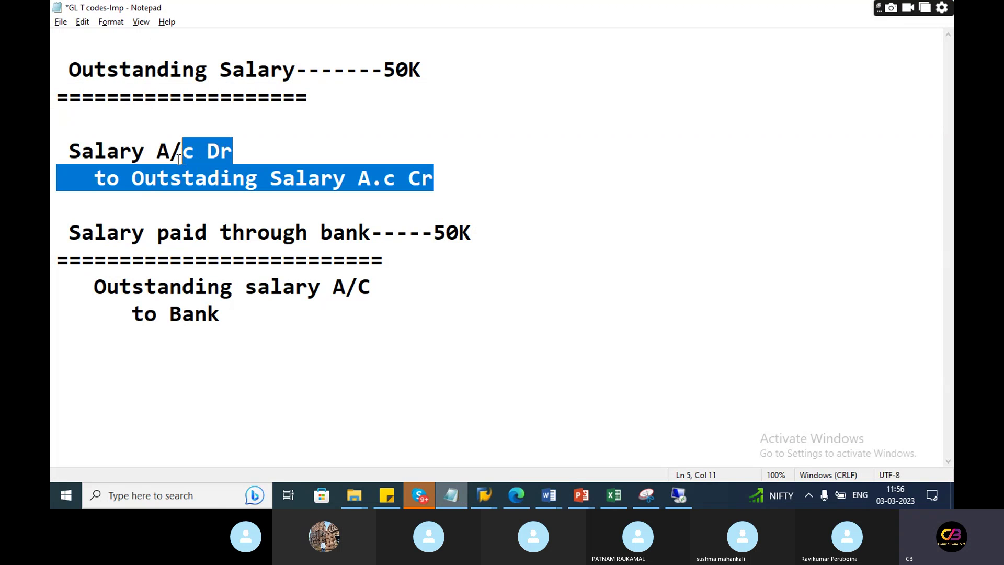
pyautogui.hotkey('alt', 'Tab')
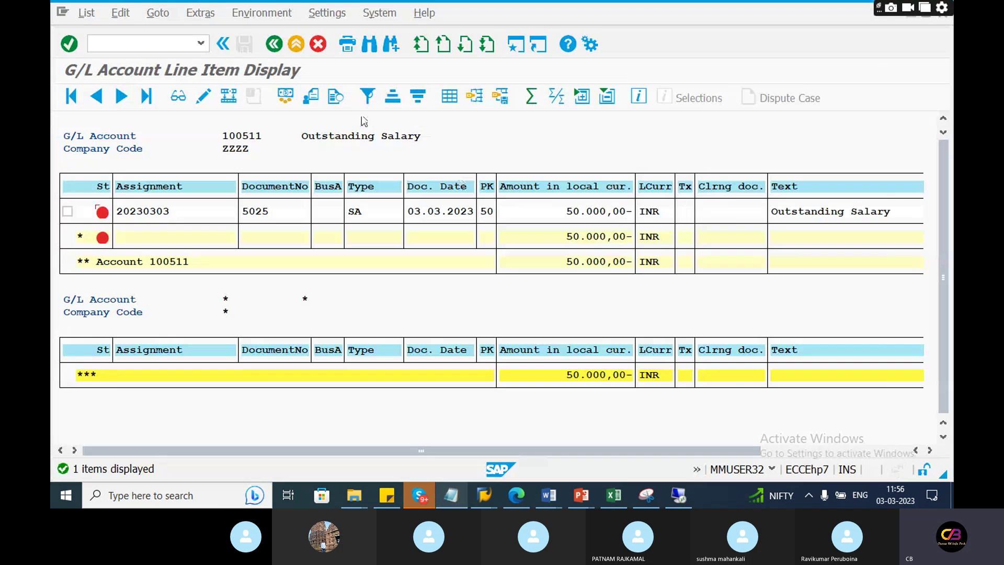
# Display the outstanding salary line item's document, check both entries in its data entry view, and return to the list.
pyautogui.click(67, 212)
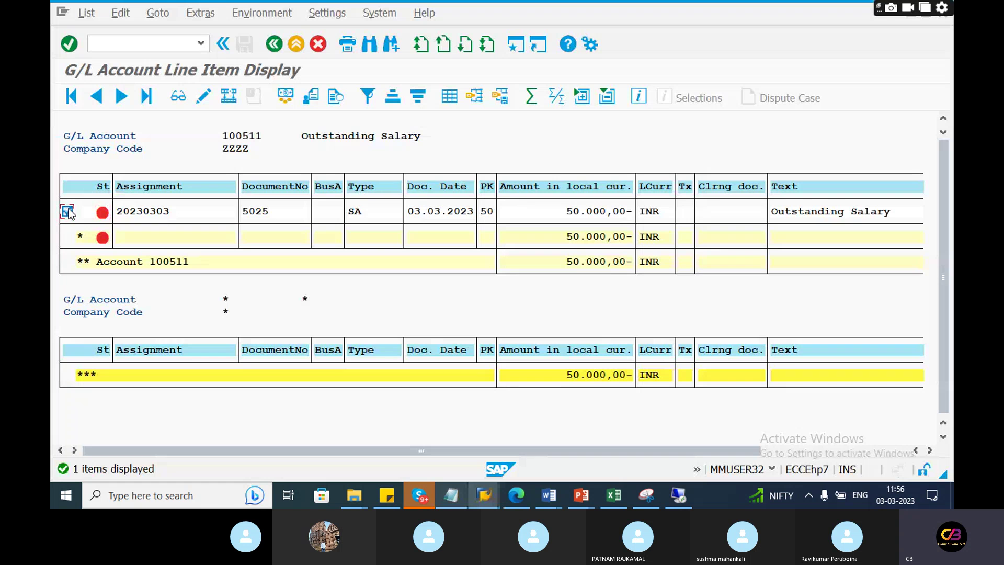
pyautogui.click(178, 96)
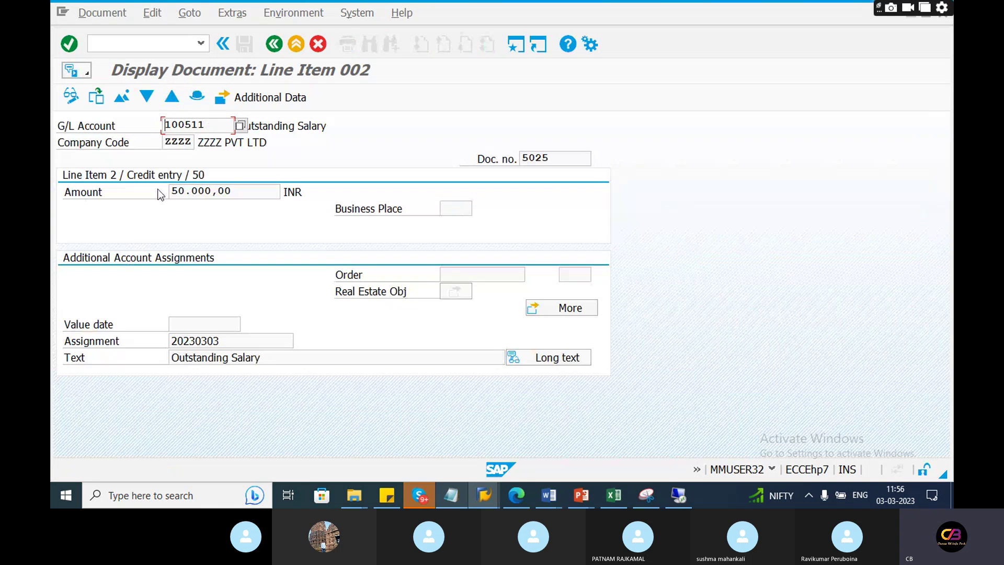
pyautogui.click(122, 98)
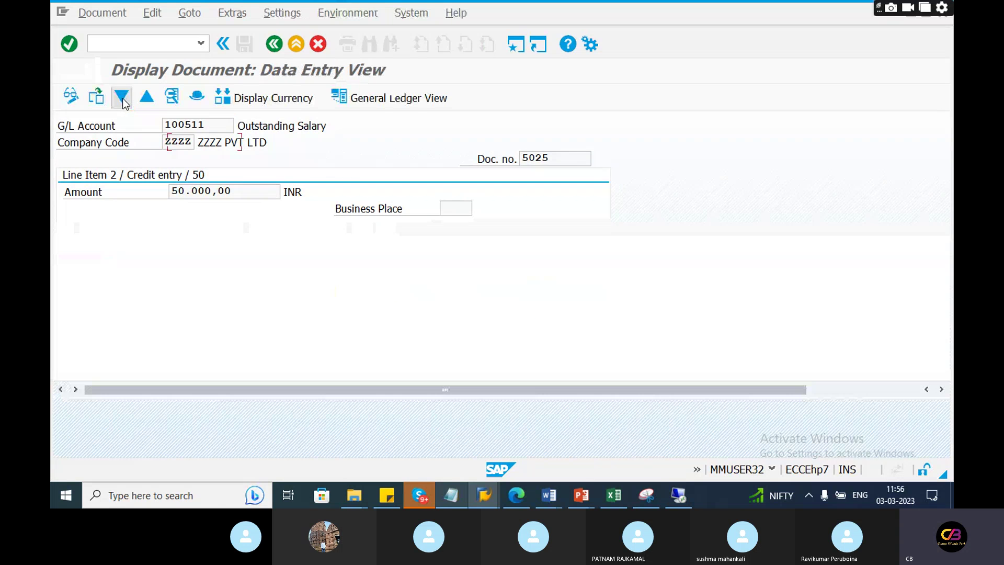
pyautogui.click(287, 259)
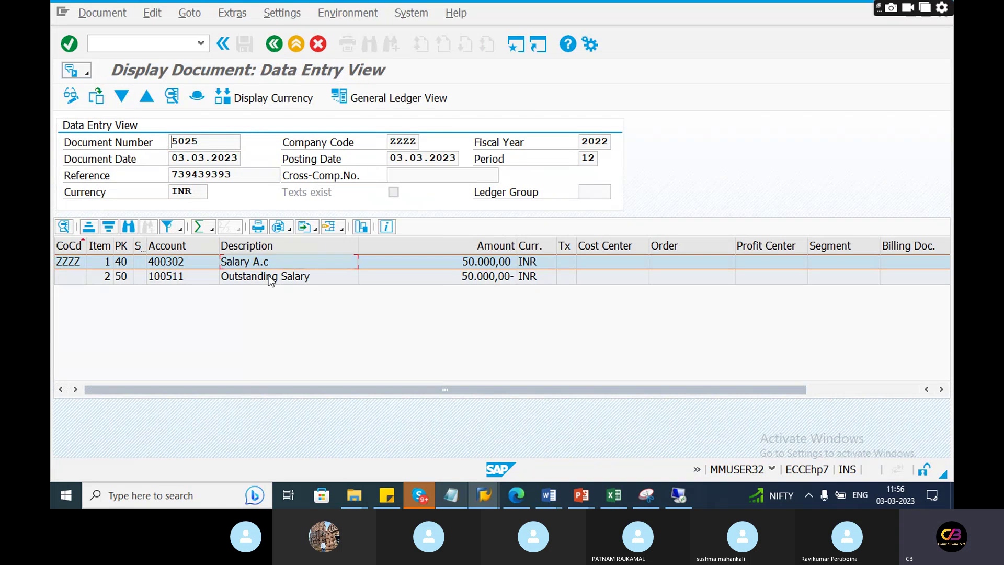
pyautogui.click(287, 280)
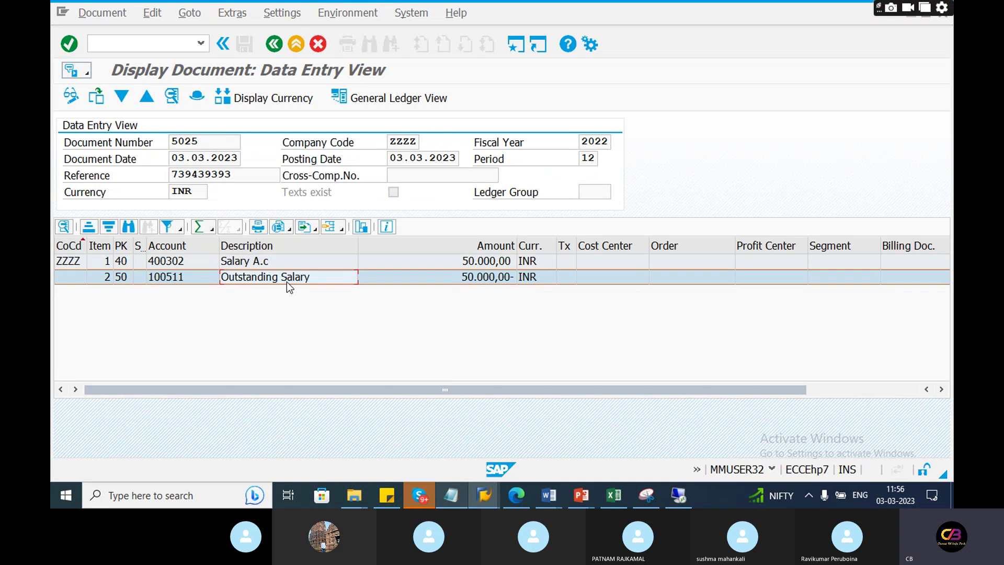
pyautogui.click(295, 45)
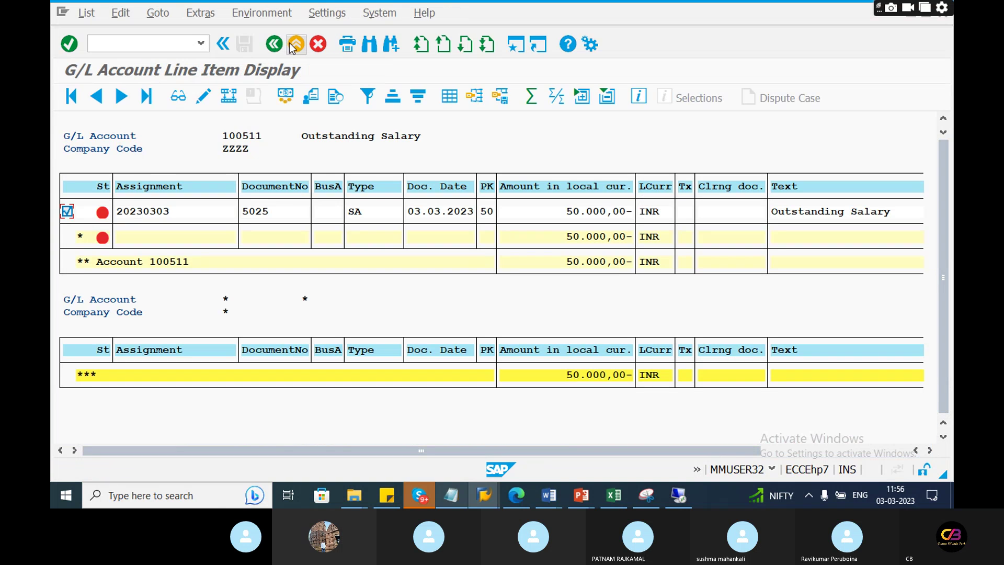
# In Notepad, append ---100511 to the Outstanding Salary credit line, checking the account number against the SAP list.
pyautogui.click(450, 496)
pyautogui.click(461, 187)
pyautogui.write('---')
pyautogui.hotkey('alt', 'Tab')
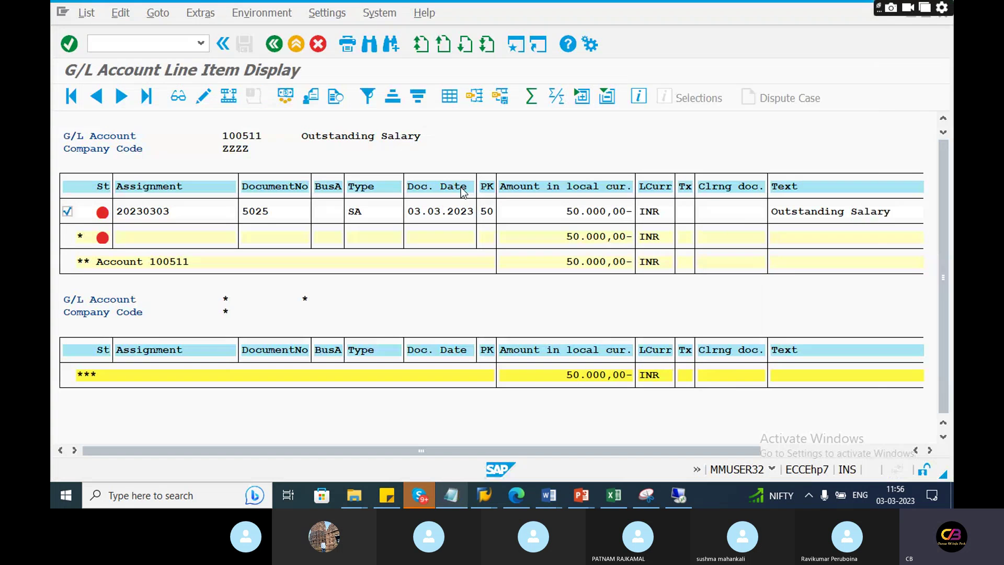
pyautogui.hotkey('alt', 'Tab')
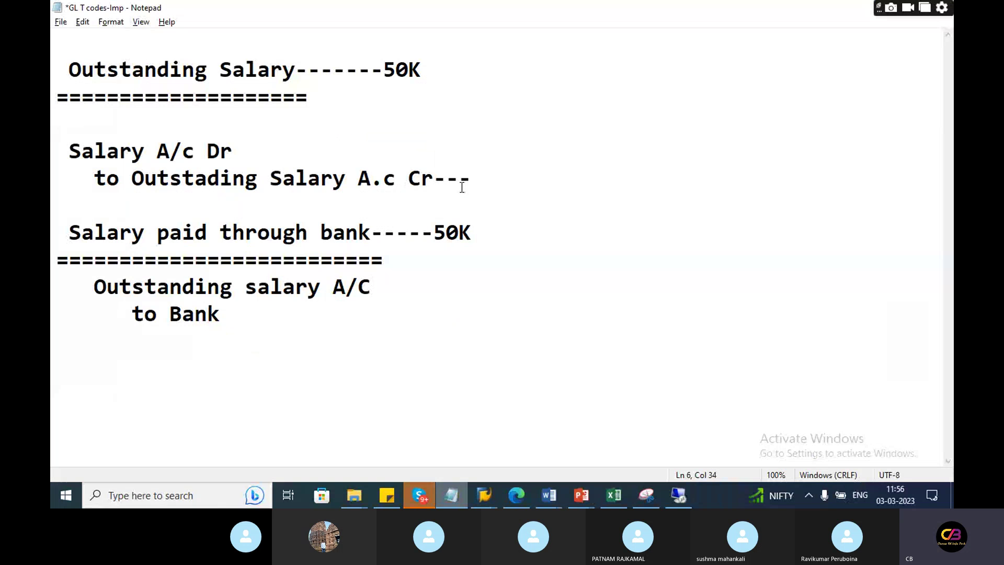
pyautogui.write('100')
pyautogui.hotkey('alt', 'Tab')
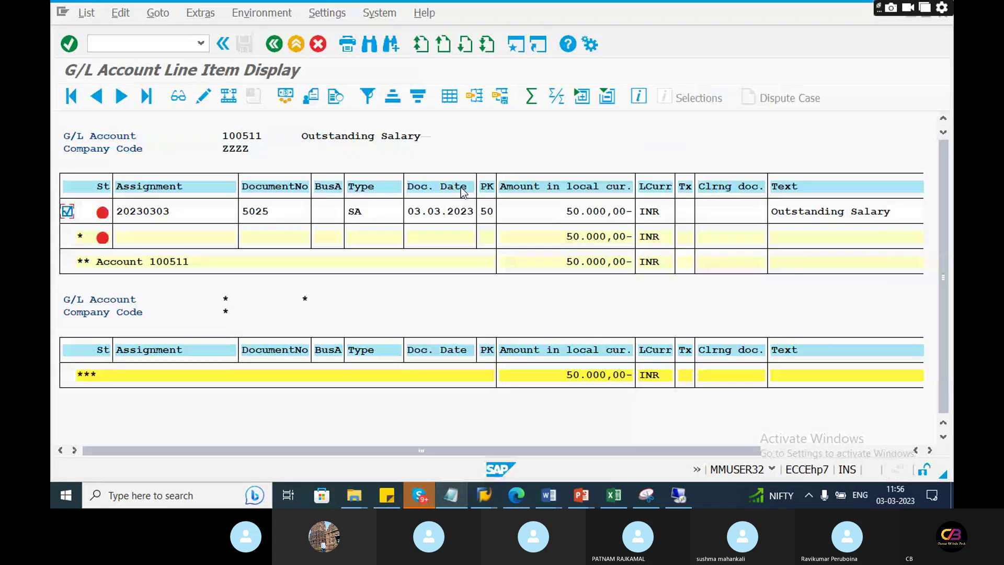
pyautogui.hotkey('alt', 'Tab')
pyautogui.write('511')
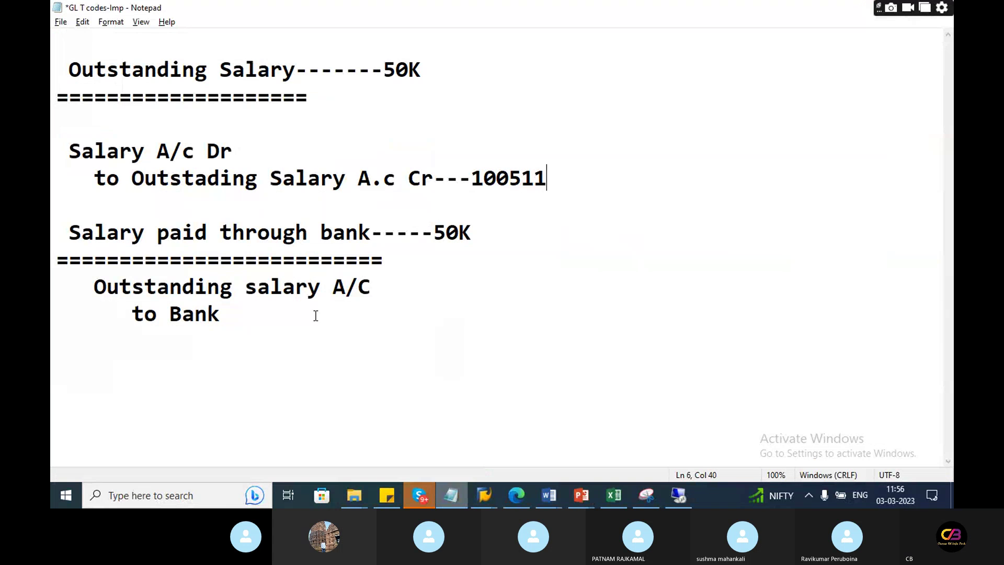
# Review the bank payment entry and the outstanding salary entry in the notes.
pyautogui.moveTo(314, 314); pyautogui.dragTo(52, 226)
pyautogui.click(351, 356)
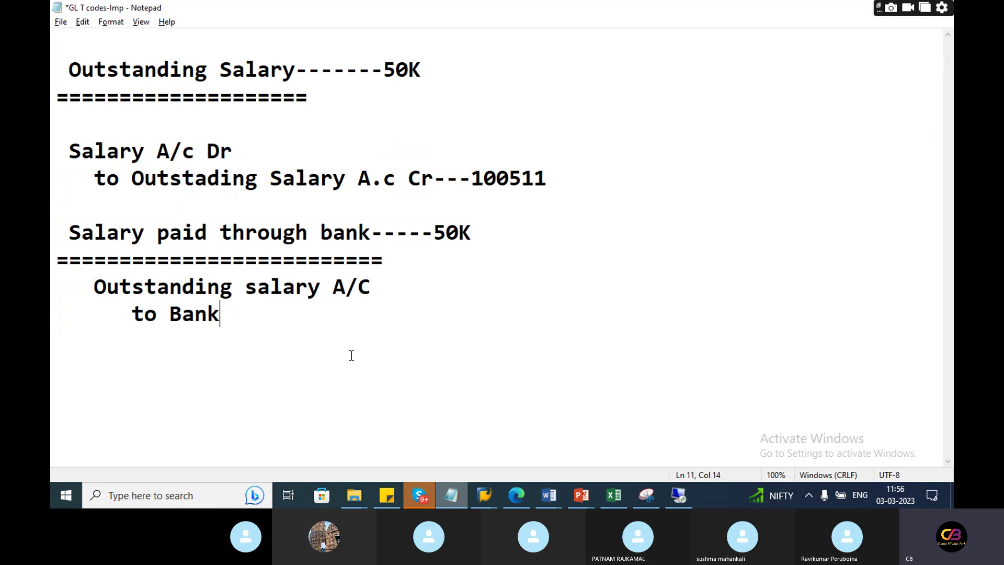
pyautogui.moveTo(224, 316); pyautogui.dragTo(74, 140)
pyautogui.moveTo(67, 70); pyautogui.dragTo(635, 175)
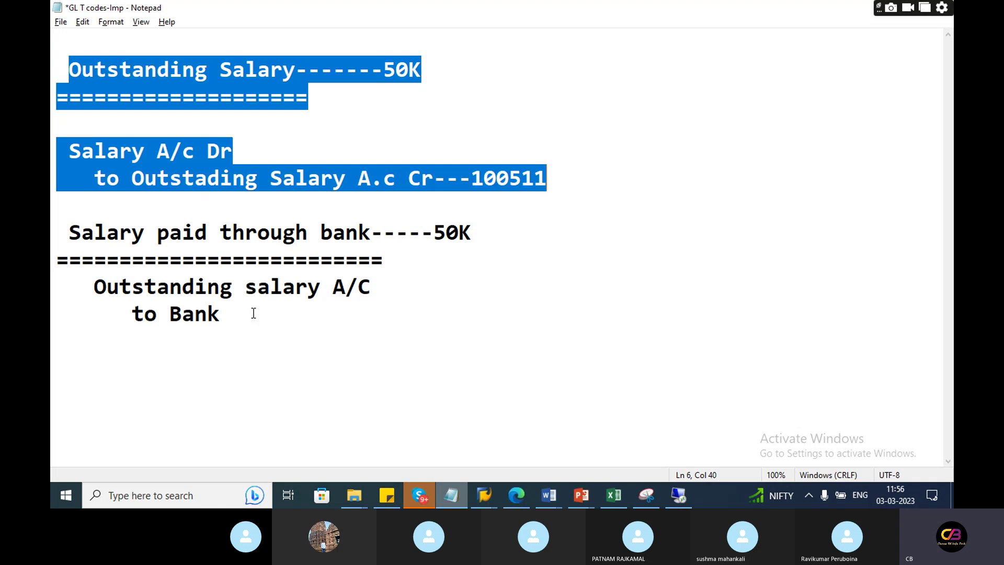
pyautogui.click(253, 312)
# Append -----03/03/2023 to the Outstanding Salary heading and ---03/03/2023 to the Salary paid through bank heading in the notes.
pyautogui.click(473, 73)
pyautogui.write('-----')
pyautogui.write('03')
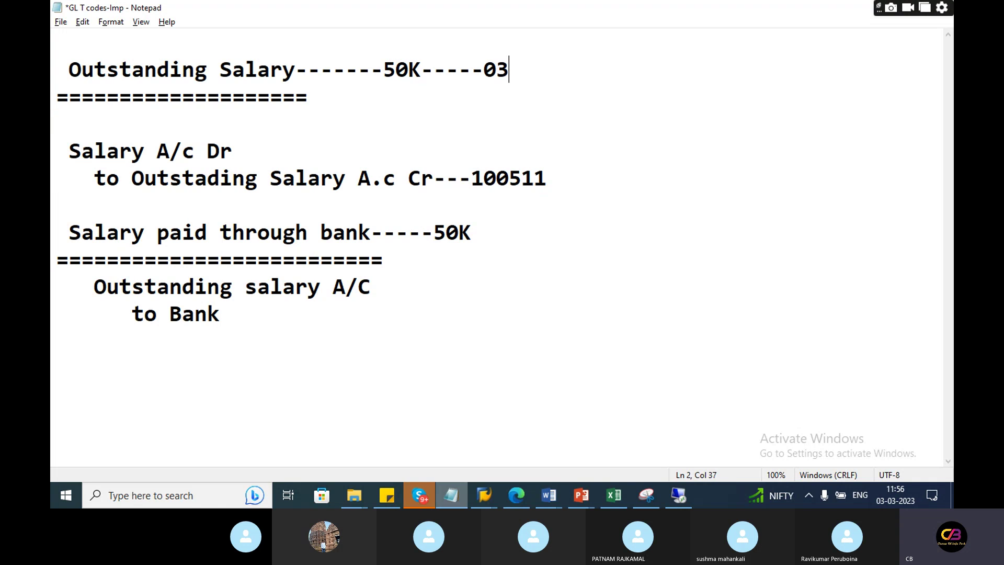
pyautogui.write('/03/')
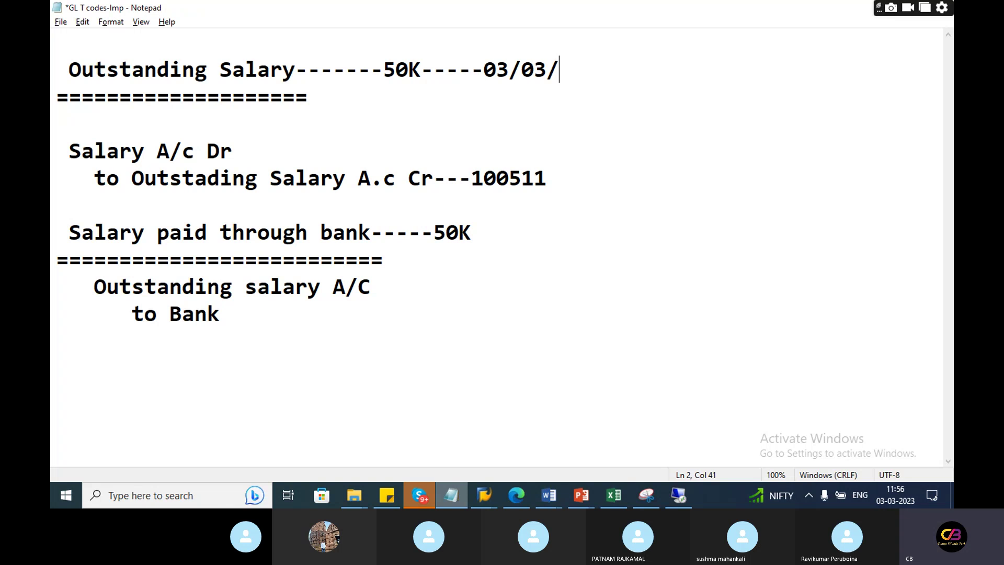
pyautogui.write('2023')
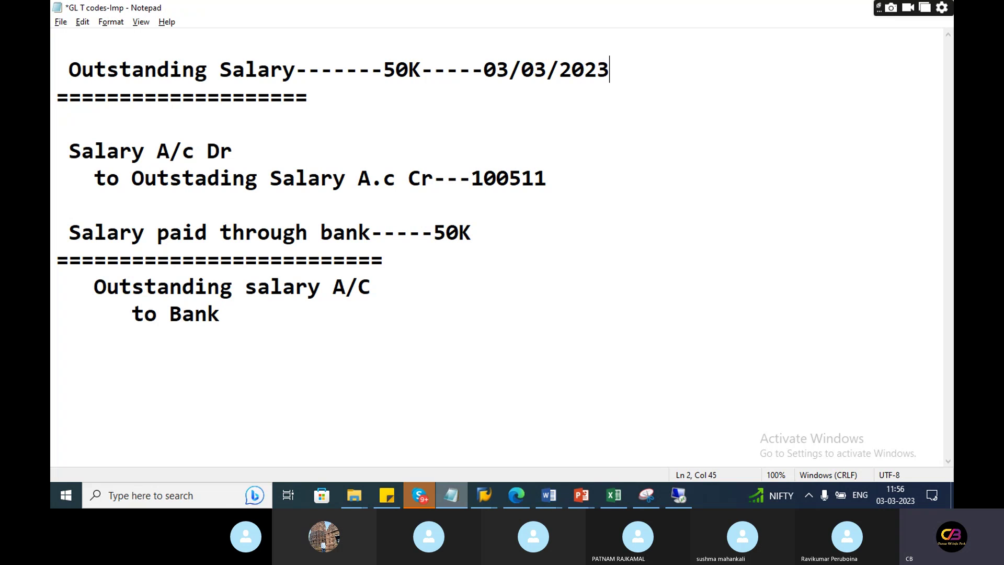
pyautogui.write('---03/03/2023')
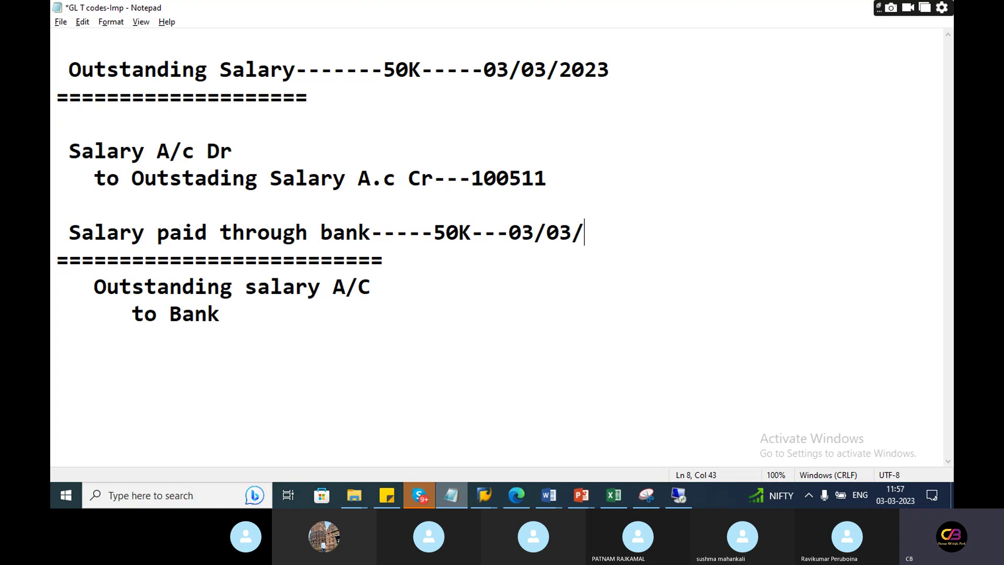
# Review the dated outstanding salary entry and the salary bank payment entry in the notes.
pyautogui.moveTo(587, 168); pyautogui.dragTo(92, 54)
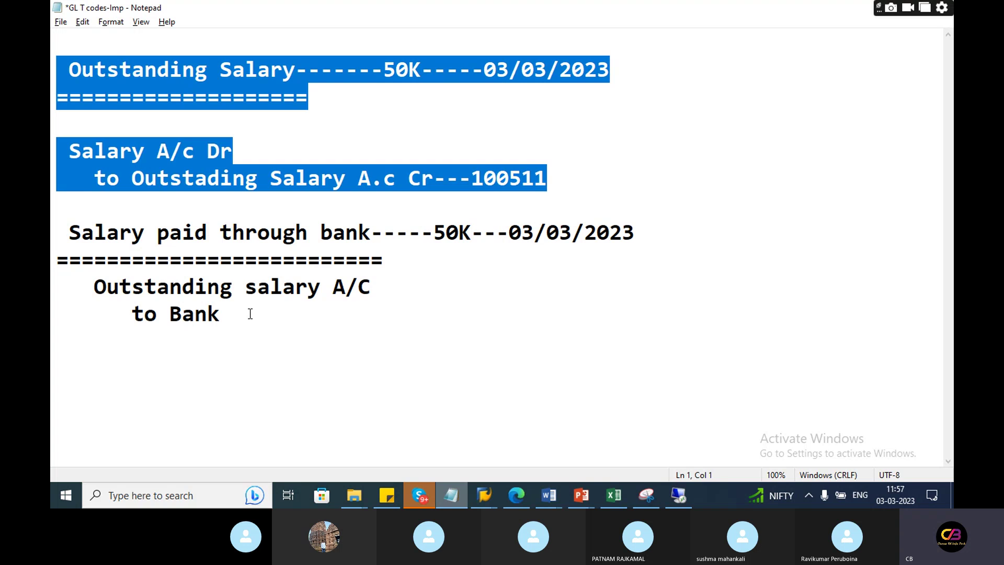
pyautogui.moveTo(251, 313); pyautogui.dragTo(81, 199)
pyautogui.moveTo(237, 324); pyautogui.dragTo(57, 230)
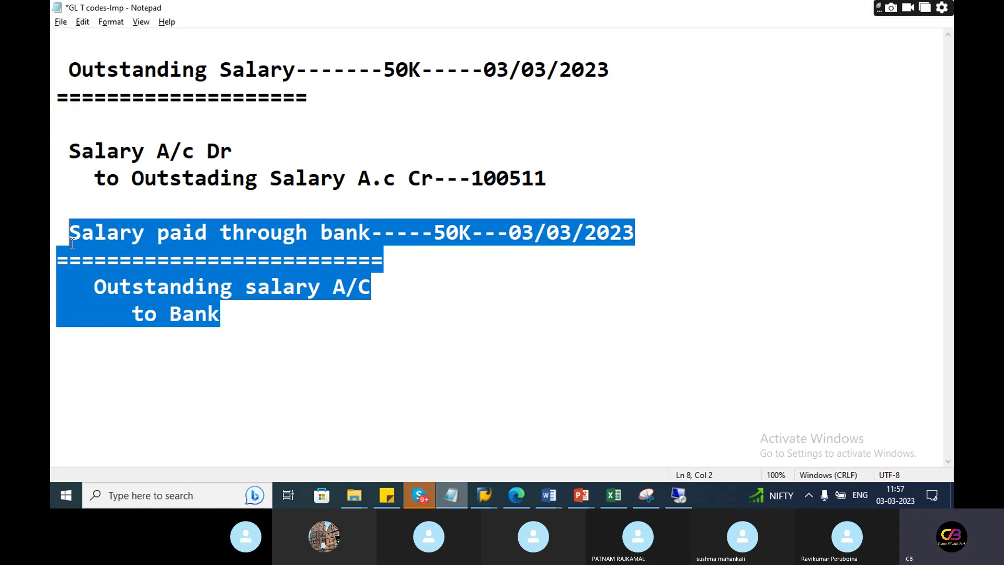
# Switch to the SAP line item display for account 100511 and exit it back to SAP Easy Access.
pyautogui.hotkey('alt', 'Tab')
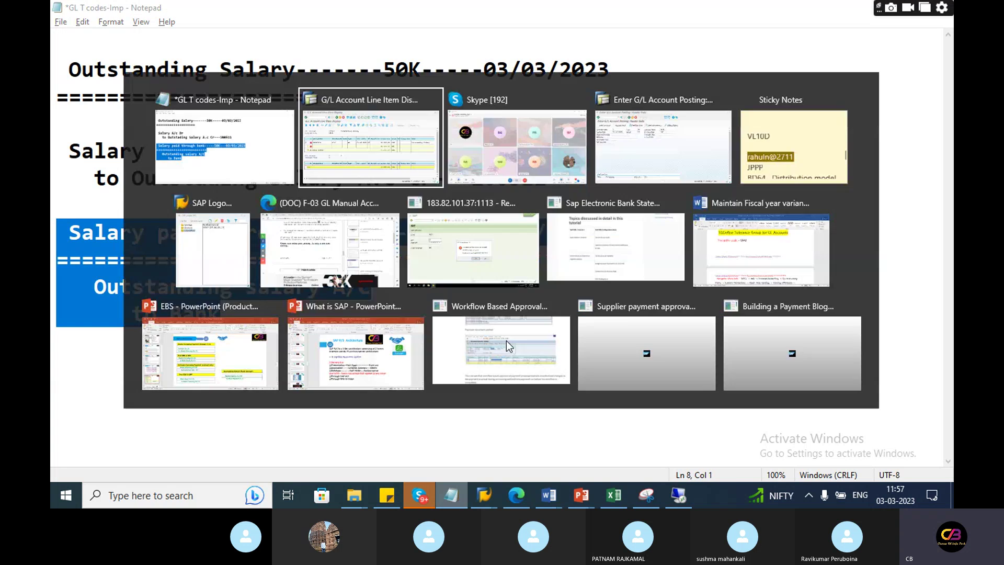
pyautogui.hotkey('alt', 'Tab')
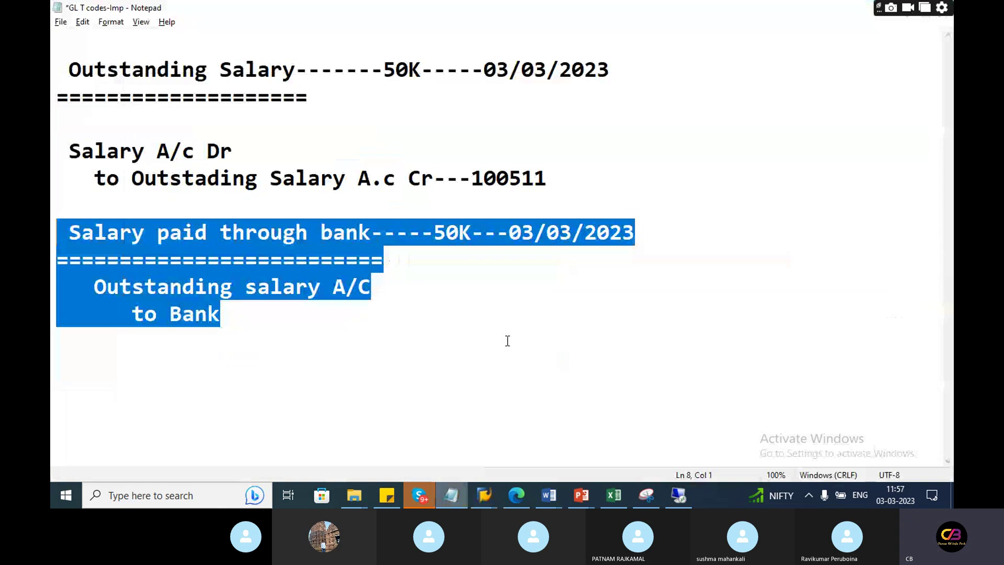
pyautogui.hotkey('alt', 'Tab')
pyautogui.click(274, 45)
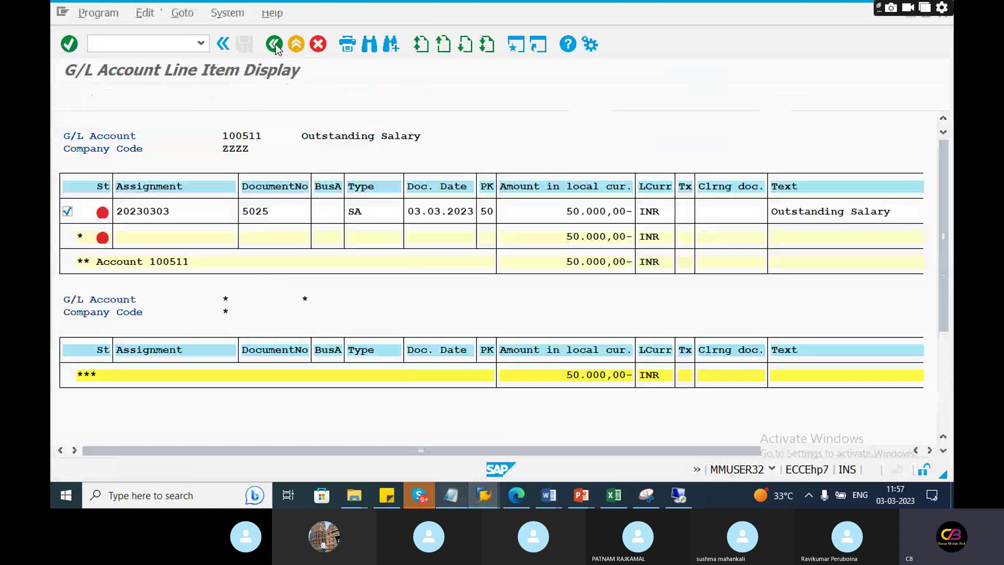
pyautogui.click(274, 44)
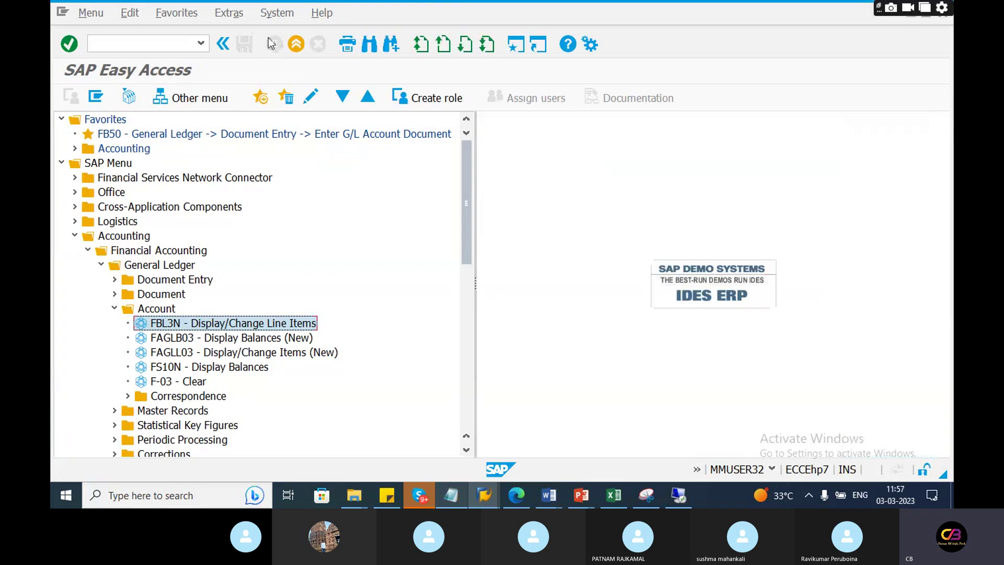
# Collapse the Account, Financial Accounting and Accounting folders in the SAP menu tree, and expand Accounting again.
pyautogui.click(115, 309)
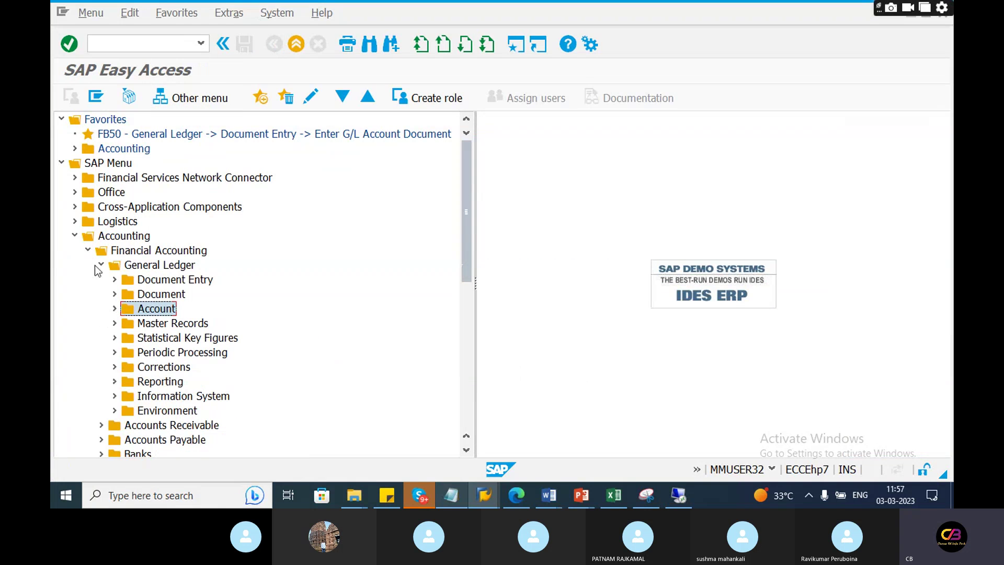
pyautogui.click(88, 250)
pyautogui.click(75, 236)
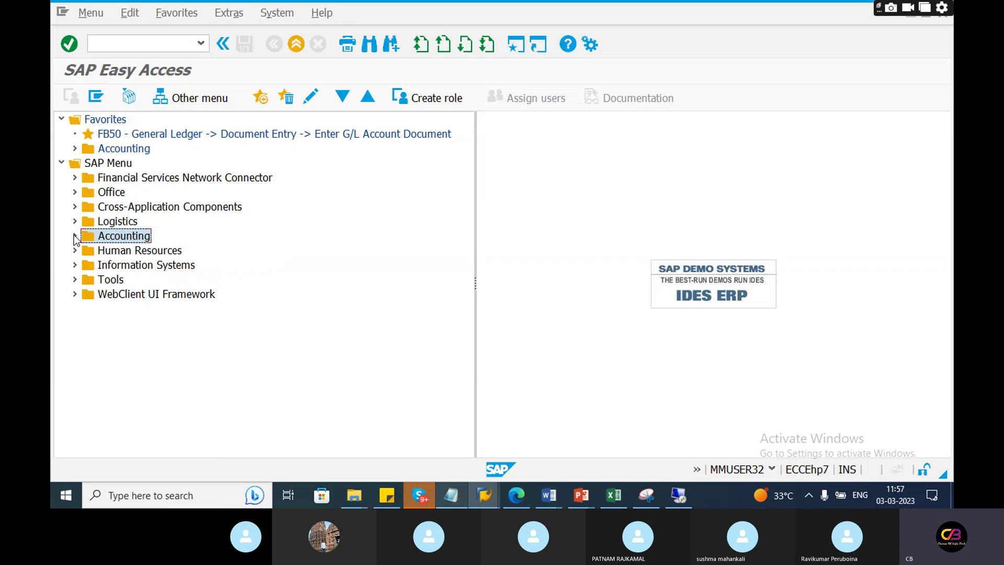
pyautogui.click(75, 236)
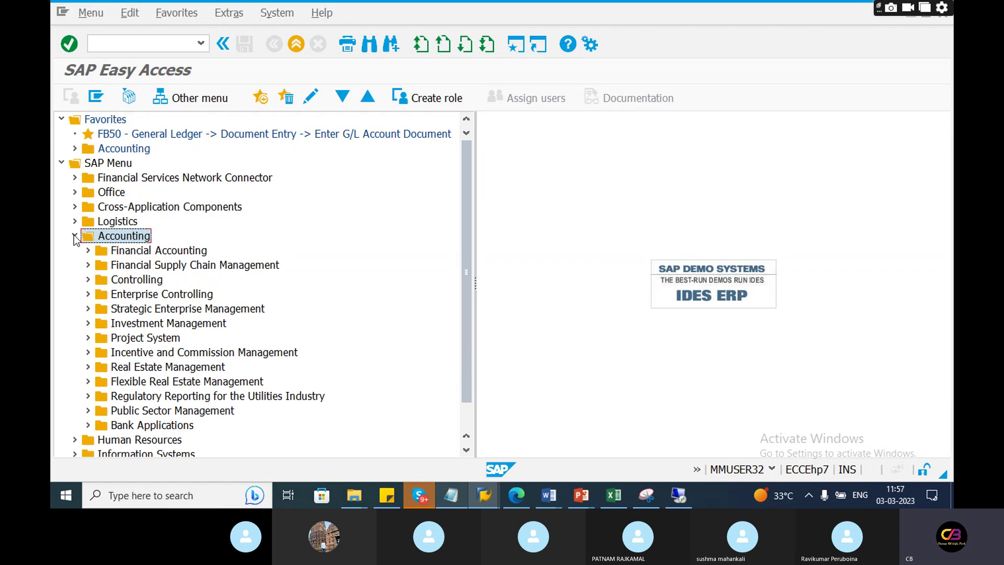